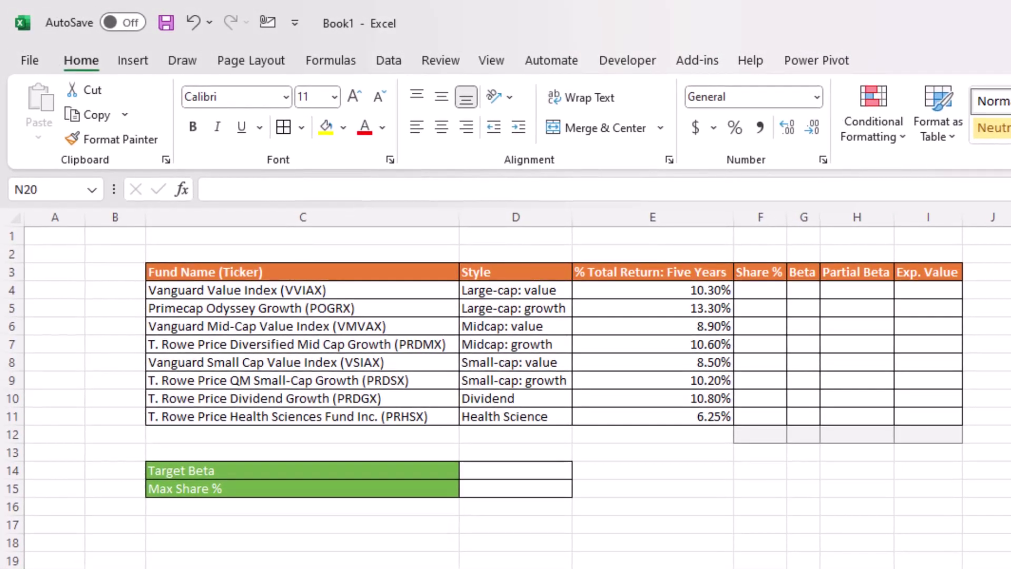
Enter =1/8 as the Share % of the first fund in F4 and fill it down to F11
click(752, 290)
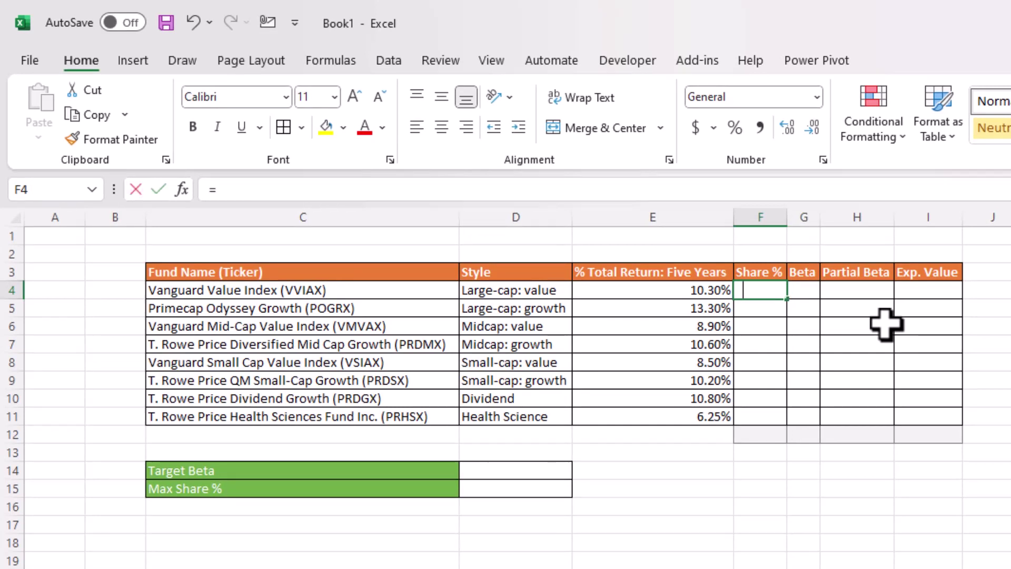
text(=1/8)
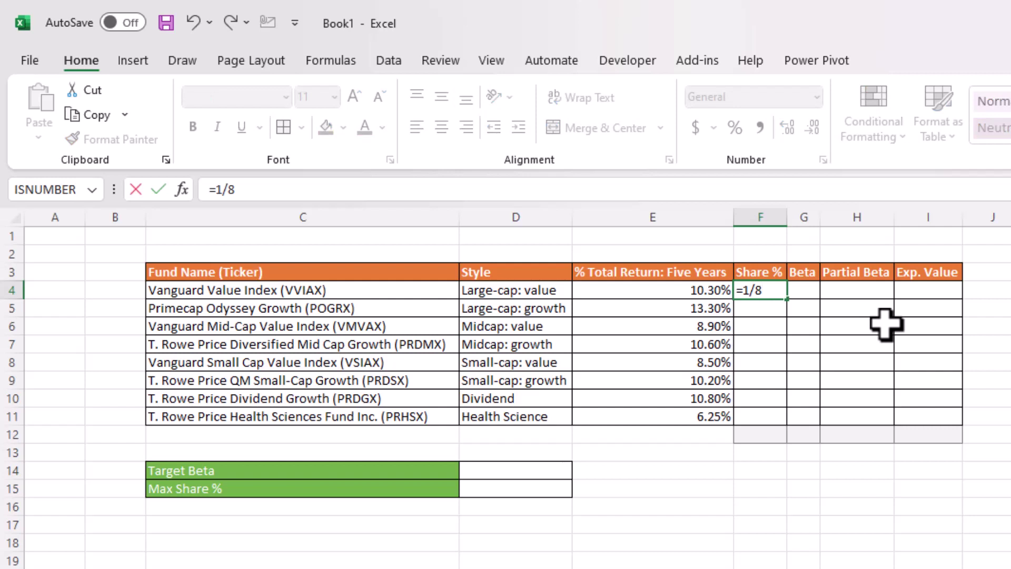
key(Return)
click(779, 293)
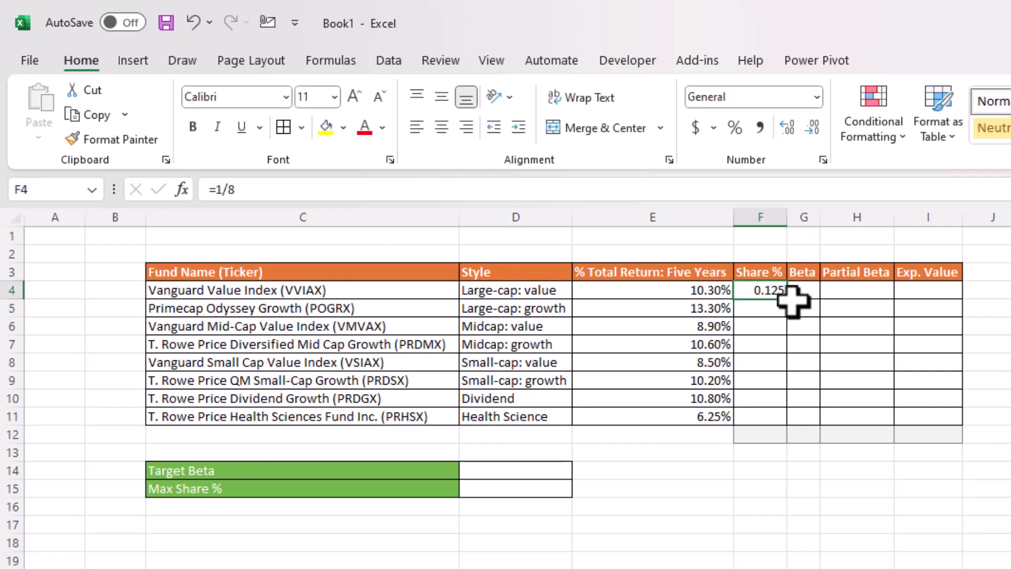
drag(788, 297, 782, 421)
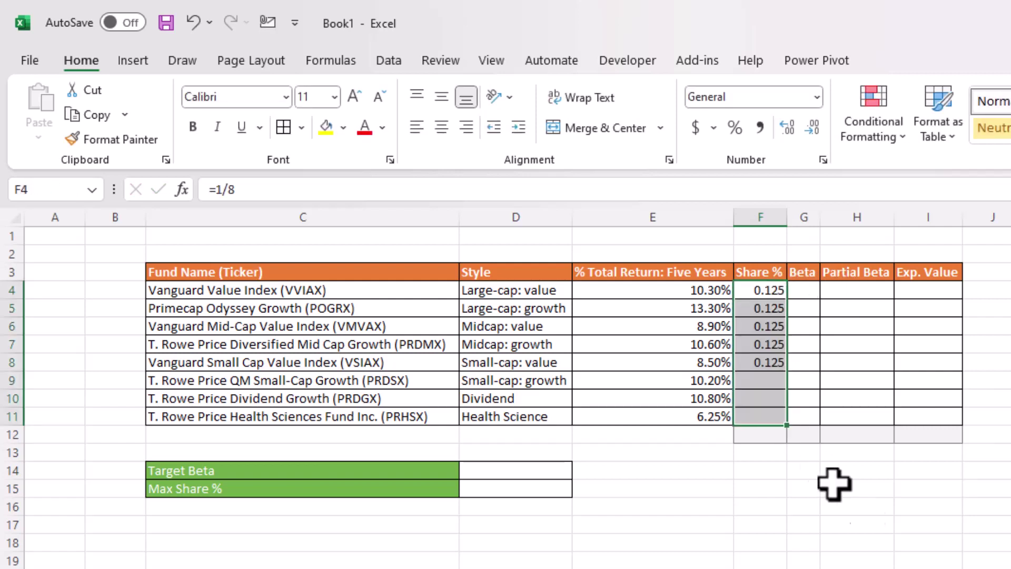
click(872, 526)
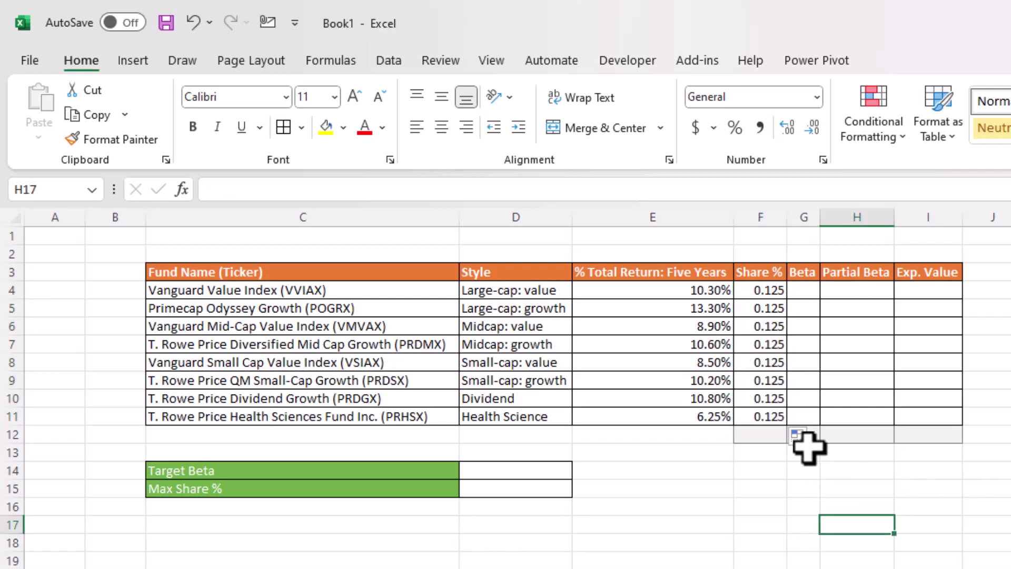
Total the Share % column in F12 with =SUM(F4:F11)
click(757, 437)
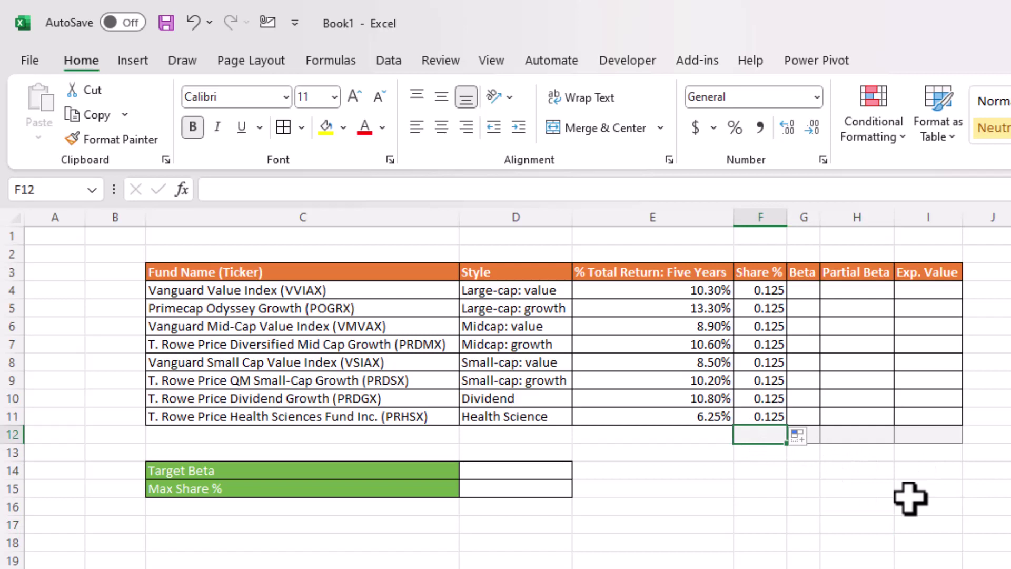
key(alt+equal)
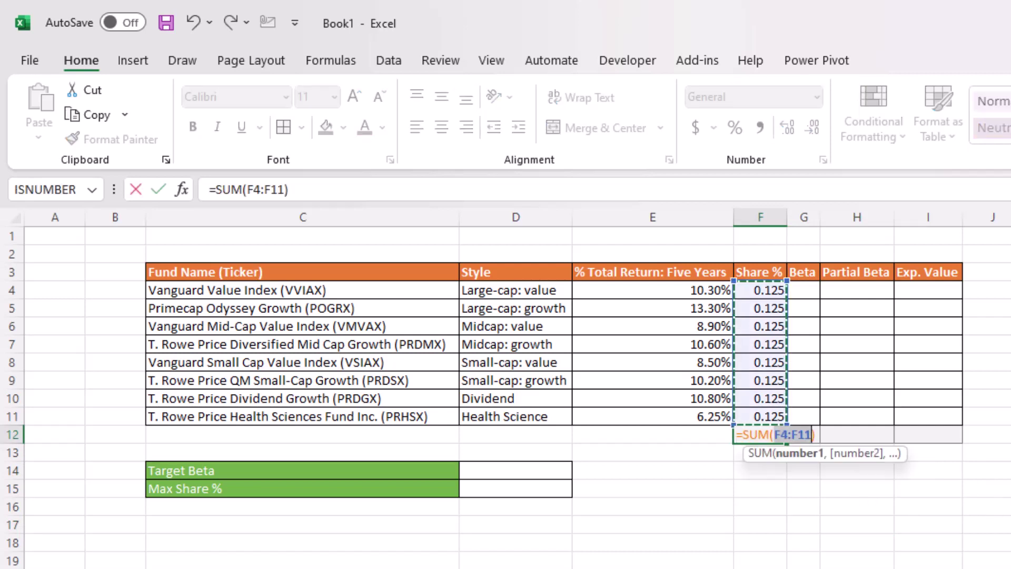
key(Return)
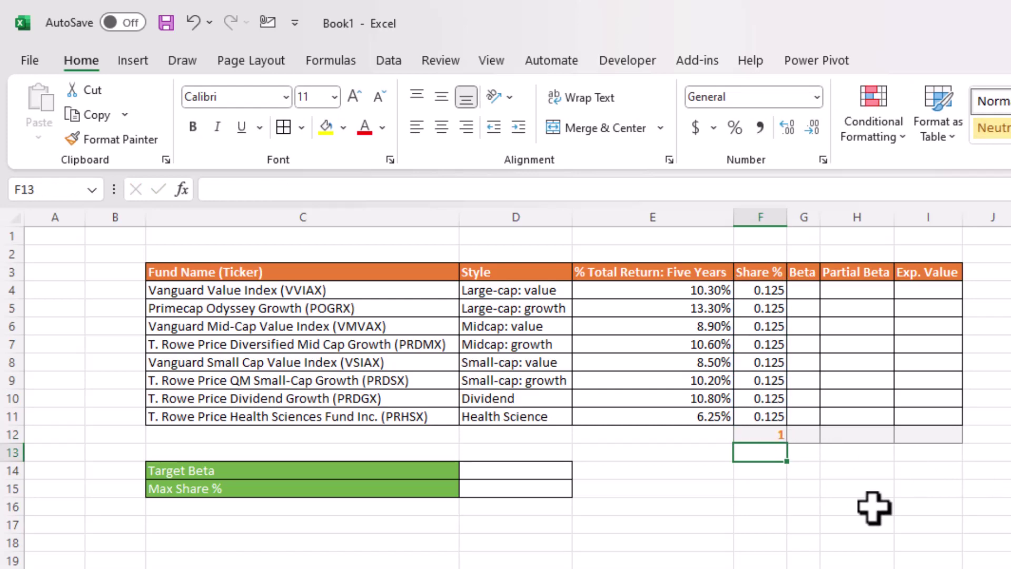
Switch to Morningstar in the browser, look up the VOO ETF and view its risk measures
click(814, 290)
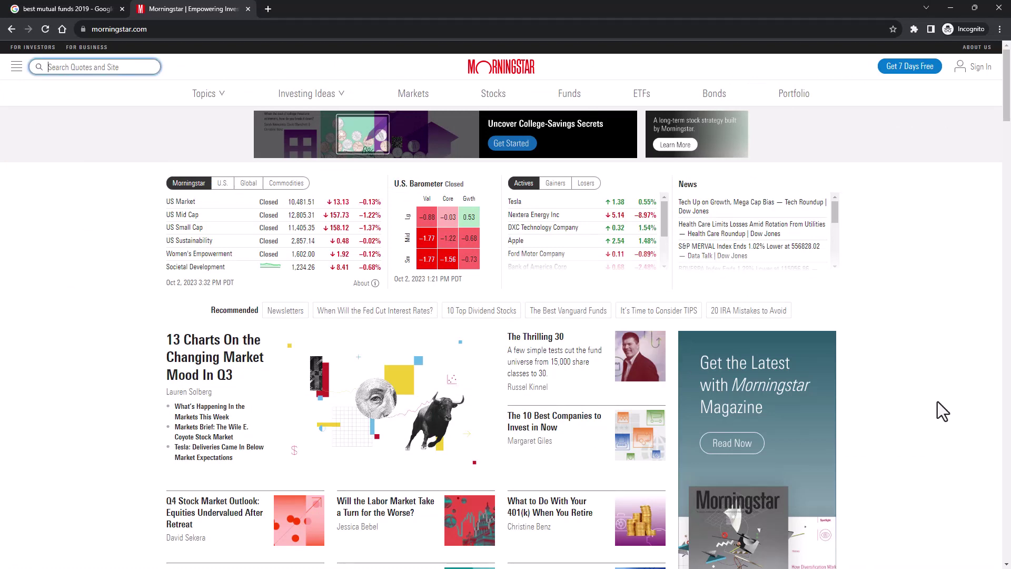
text(voo)
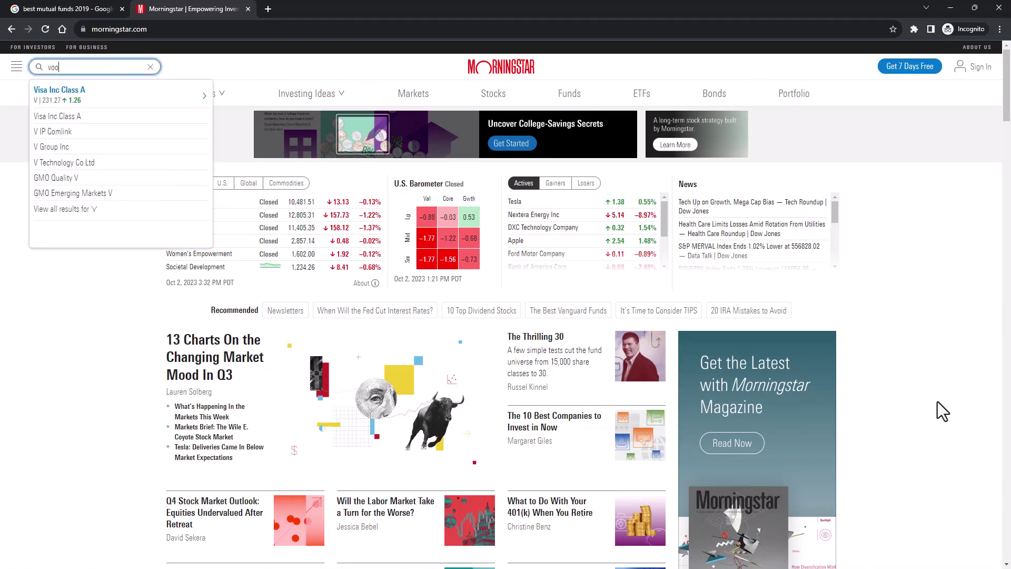
key(Return)
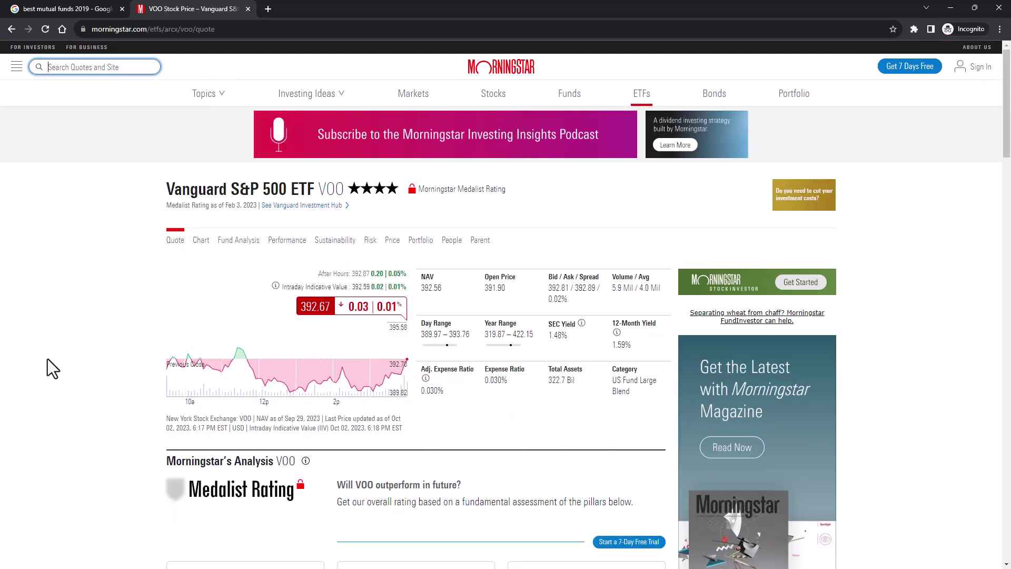
click(369, 244)
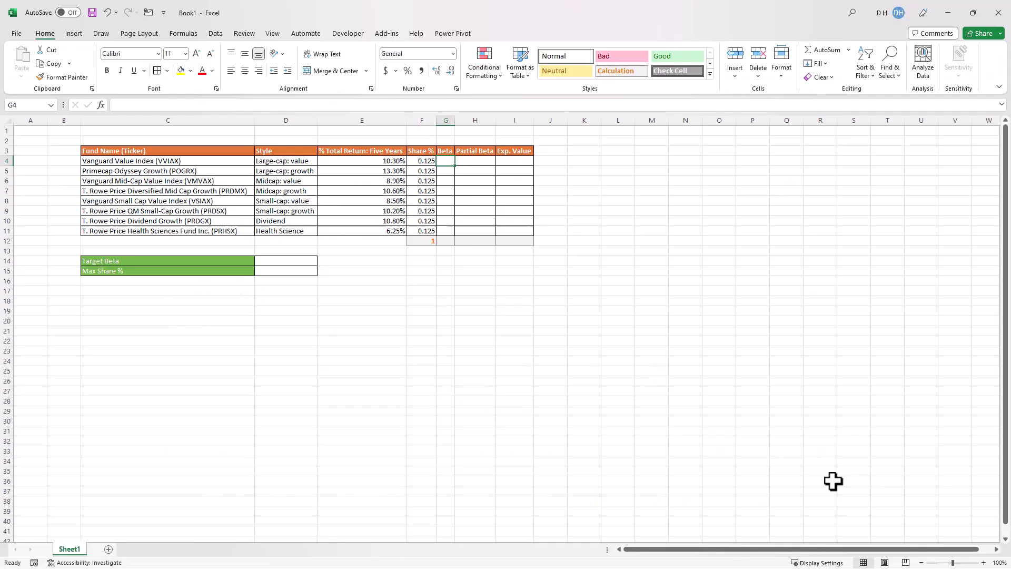
Copy the ticker VVIAX from C4 in Excel, search for it on Morningstar and view the Vanguard Value Index fund's risk measures
click(185, 161)
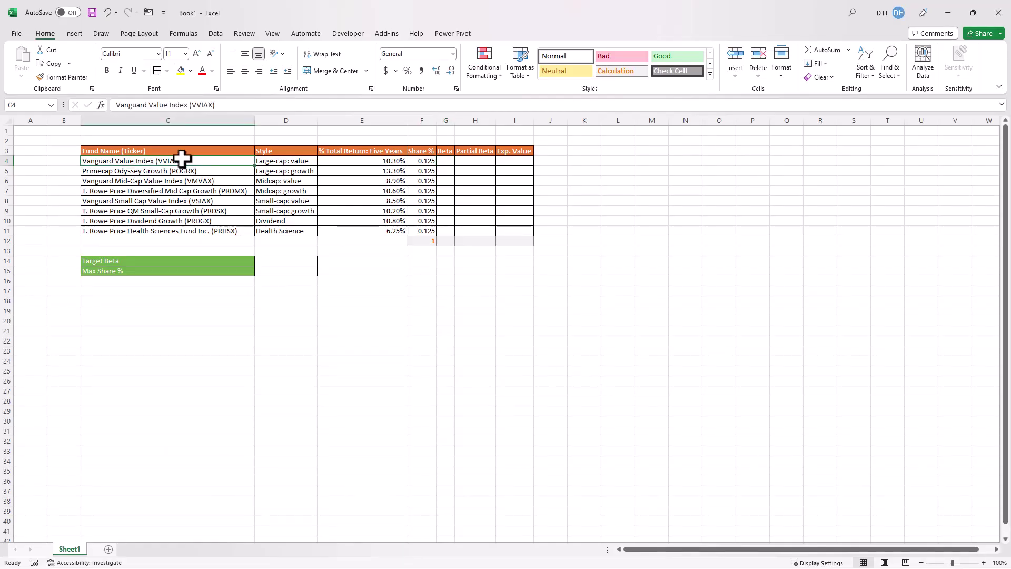
drag(192, 105, 213, 105)
key(ctrl+c)
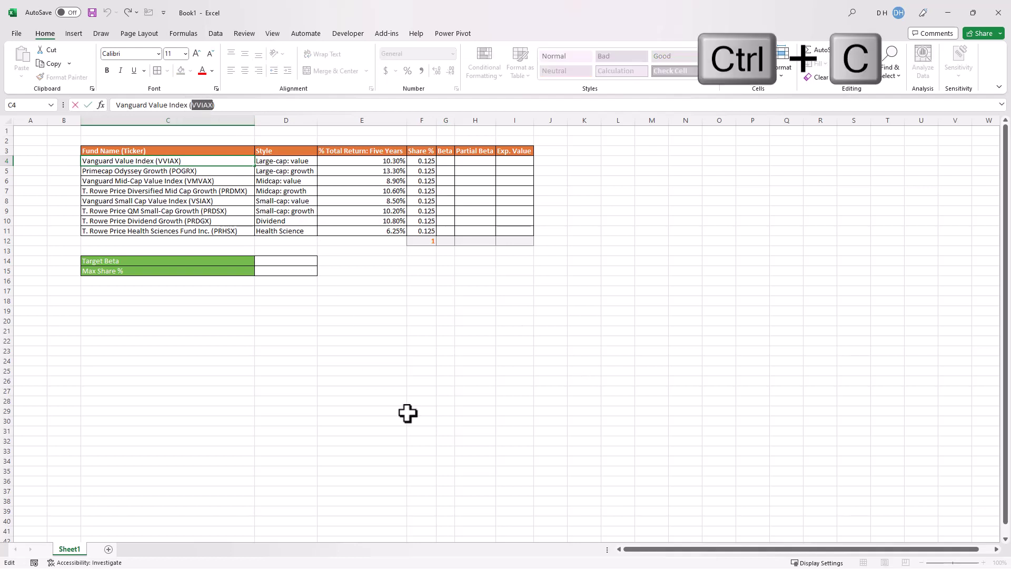
click(132, 67)
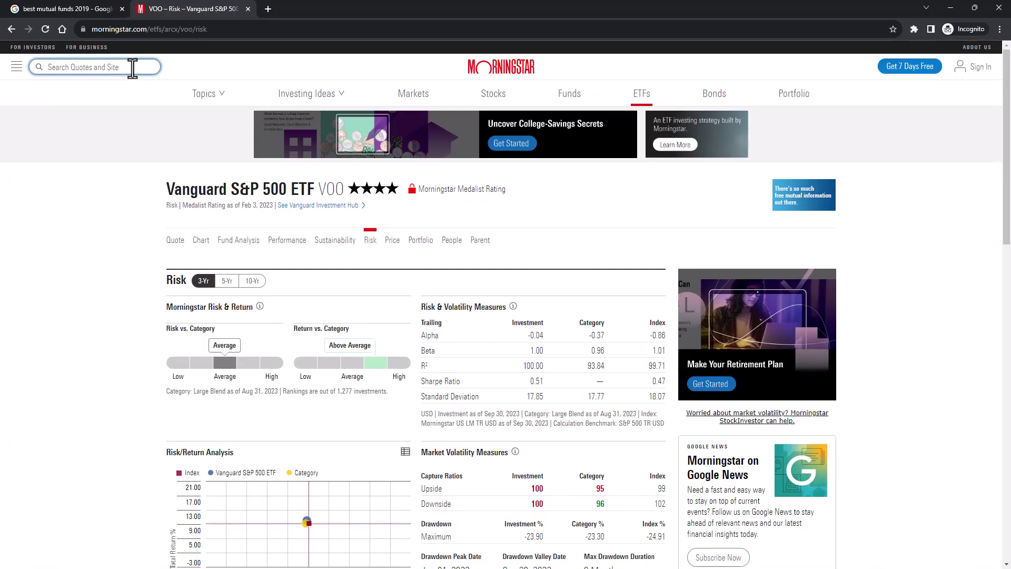
key(ctrl+v)
key(Return)
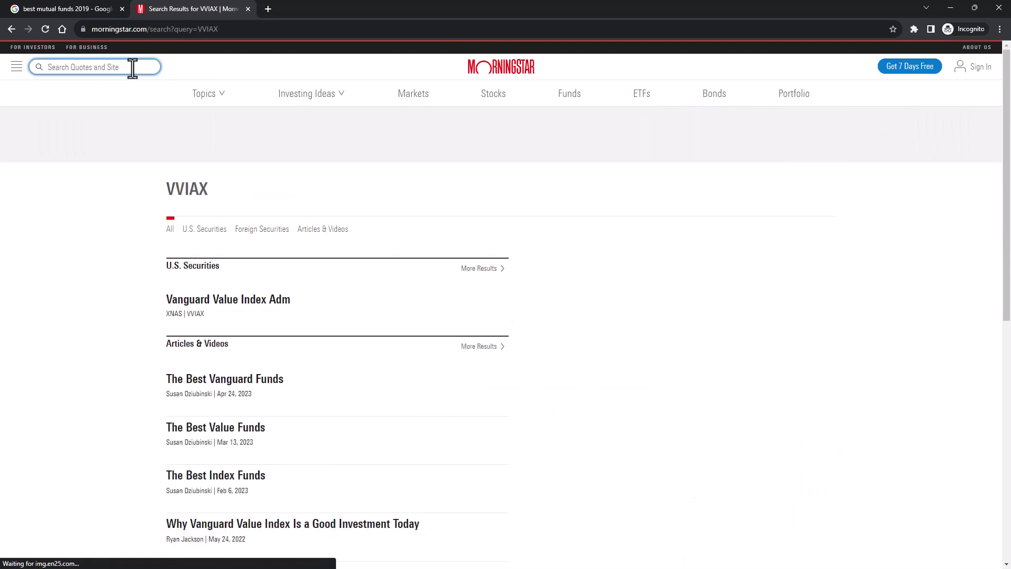
click(235, 304)
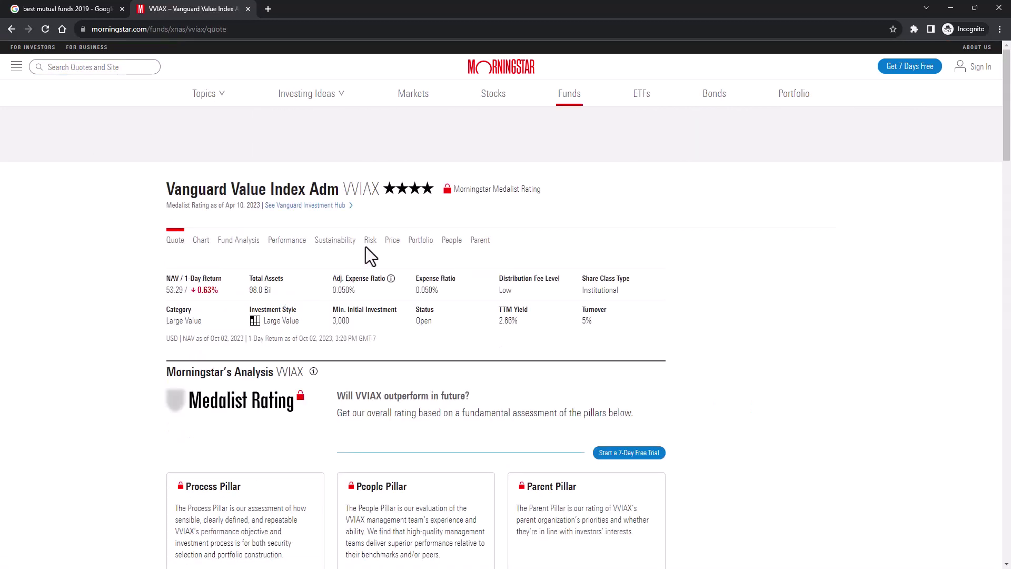
click(369, 242)
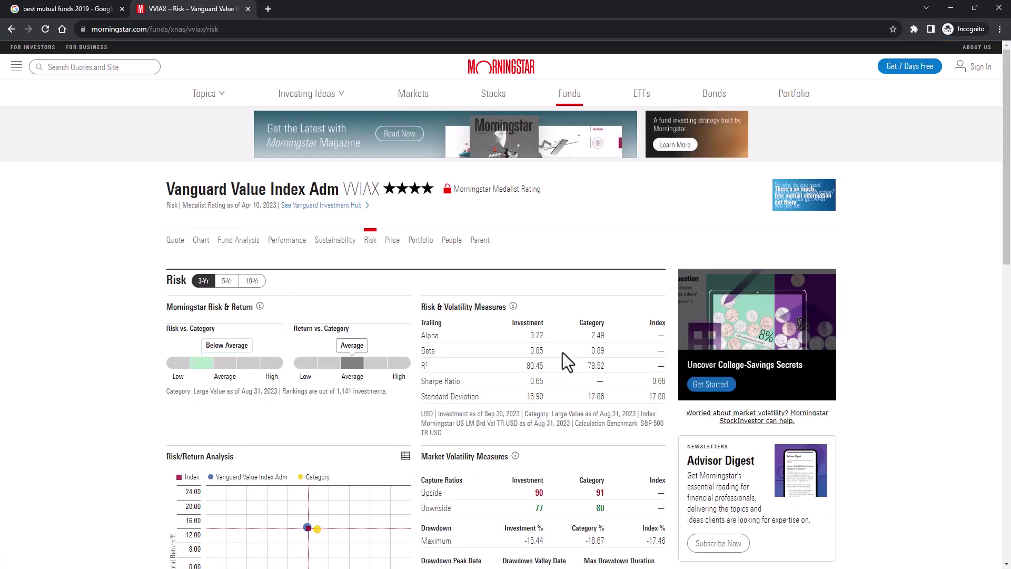
Switch back to Excel and enter 0.85 as the Beta of the Vanguard Value Index fund in G4
key(alt+Tab)
text(0)
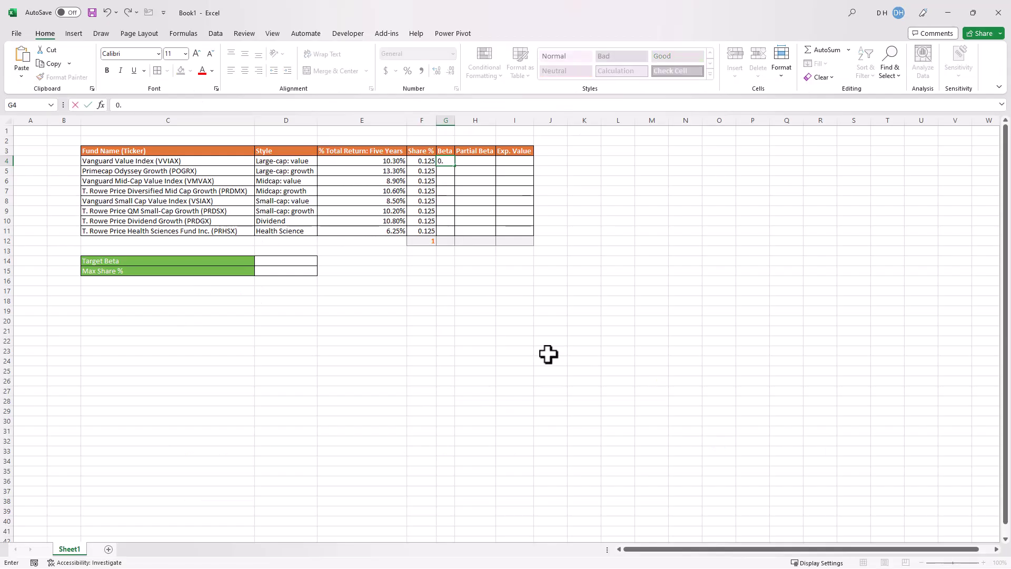
text(.85)
key(Return)
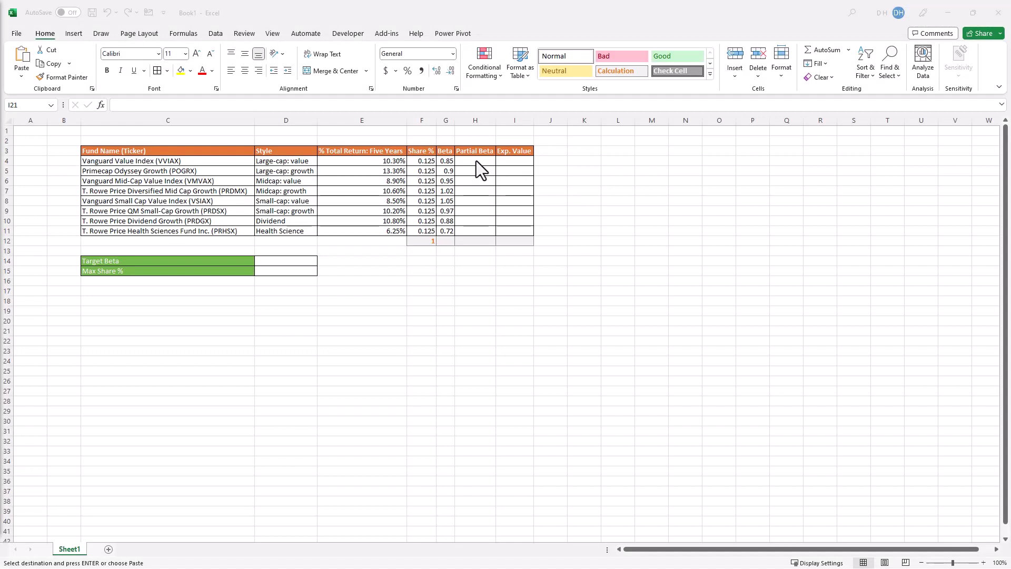
Calculate the first fund's Partial Beta in H4 with =F4*G4 and fill the formula down to H11
click(476, 161)
key(ctrl+v)
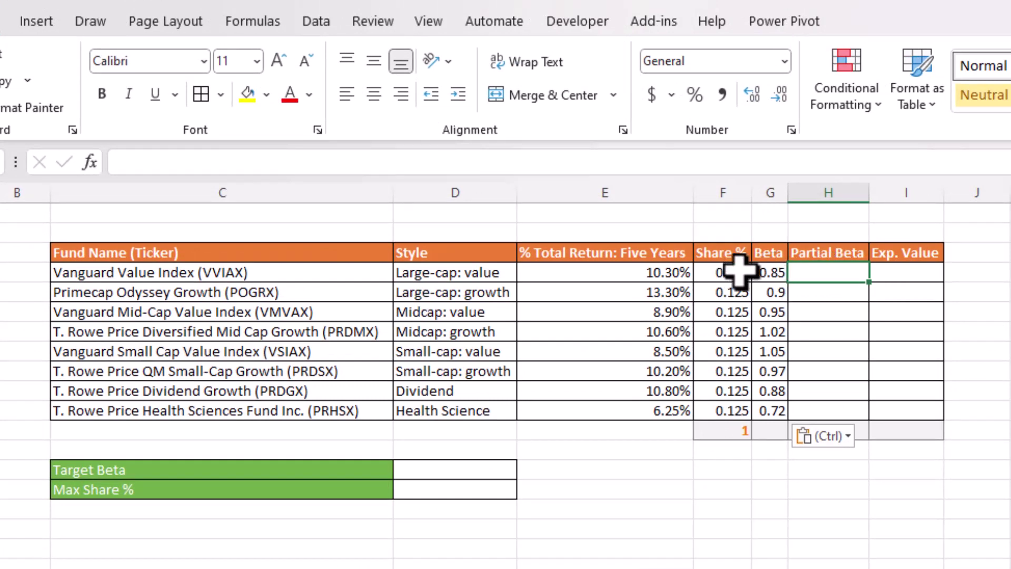
click(846, 273)
text(=)
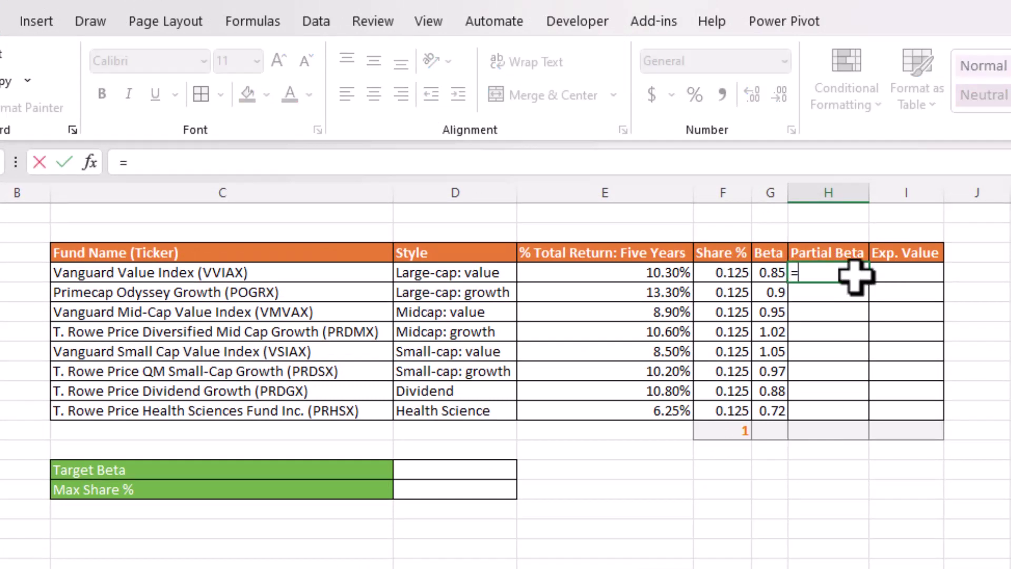
click(732, 274)
text(*)
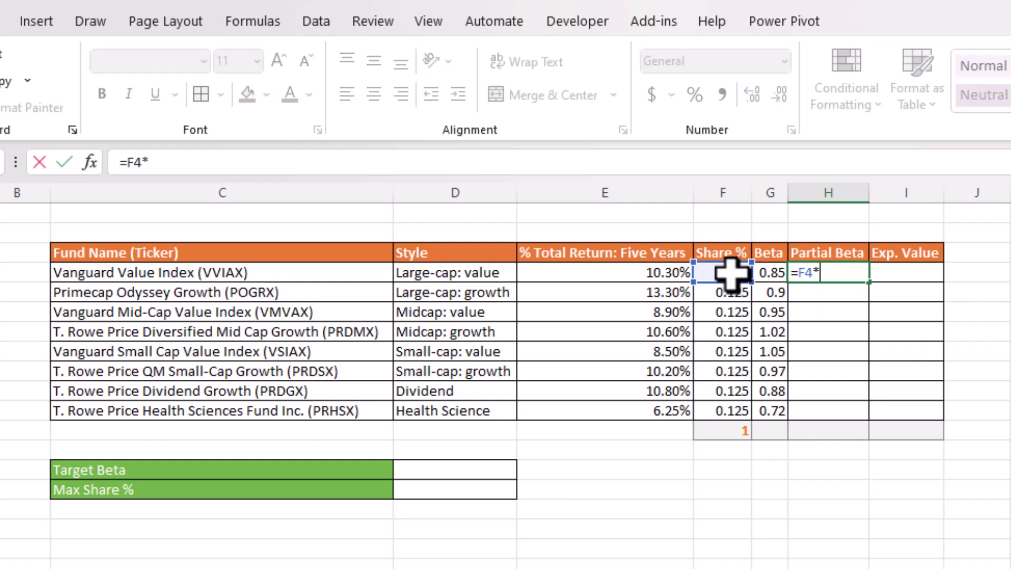
click(770, 270)
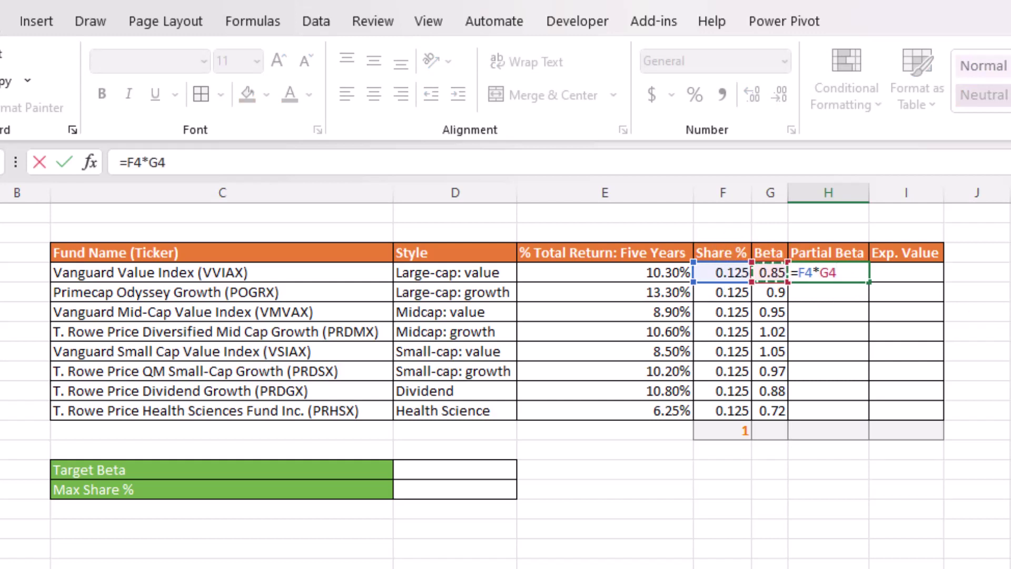
key(Return)
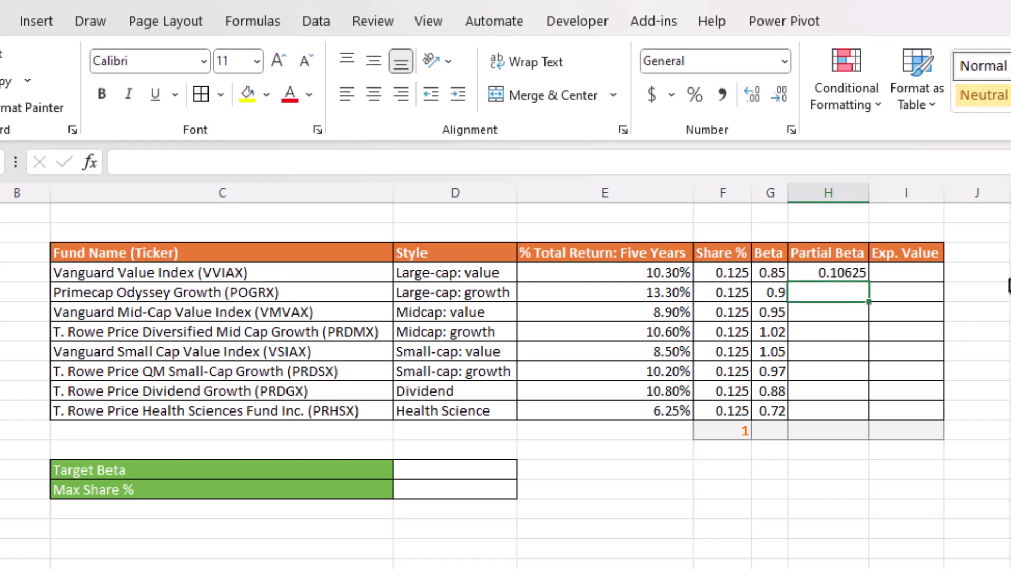
key(Up)
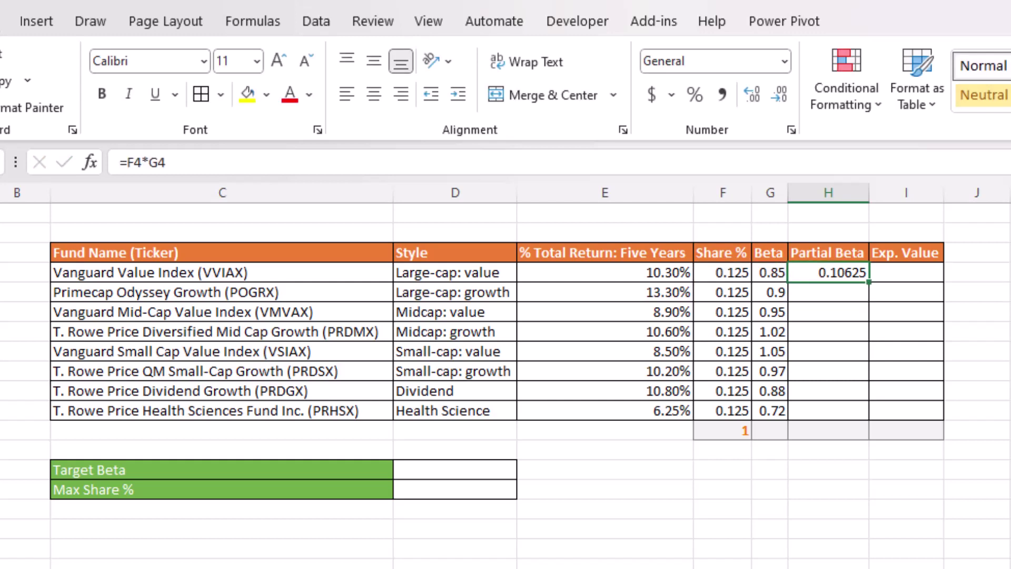
double_click(869, 282)
Total the Partial Beta column in H12 with =SUM(H4:H11)
click(829, 430)
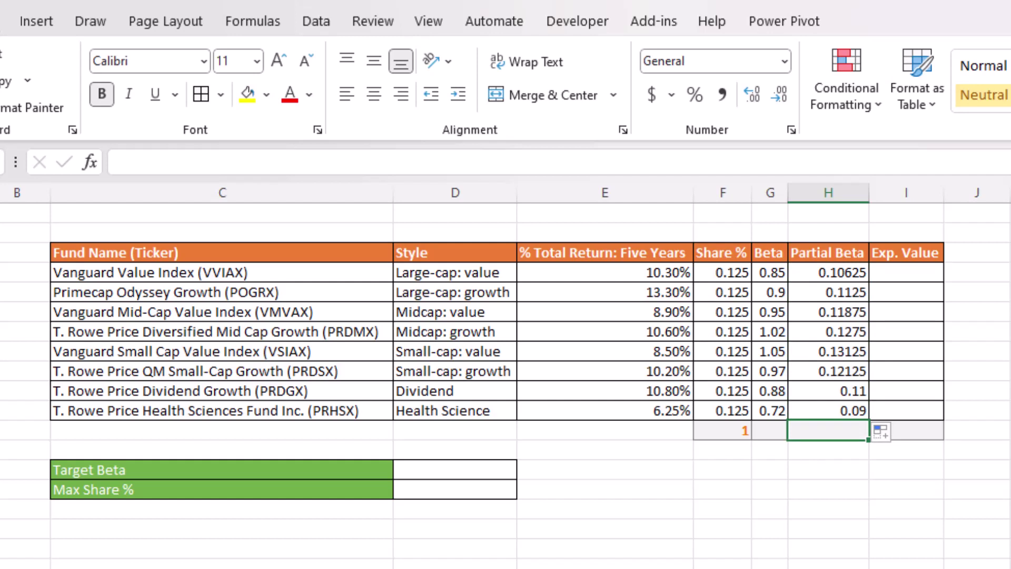
key(alt+equal)
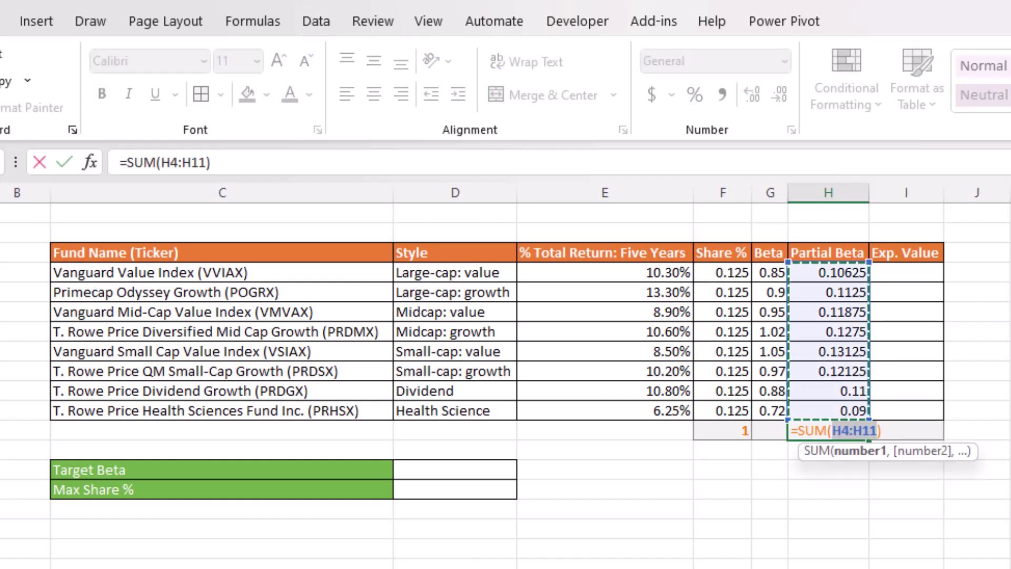
key(Return)
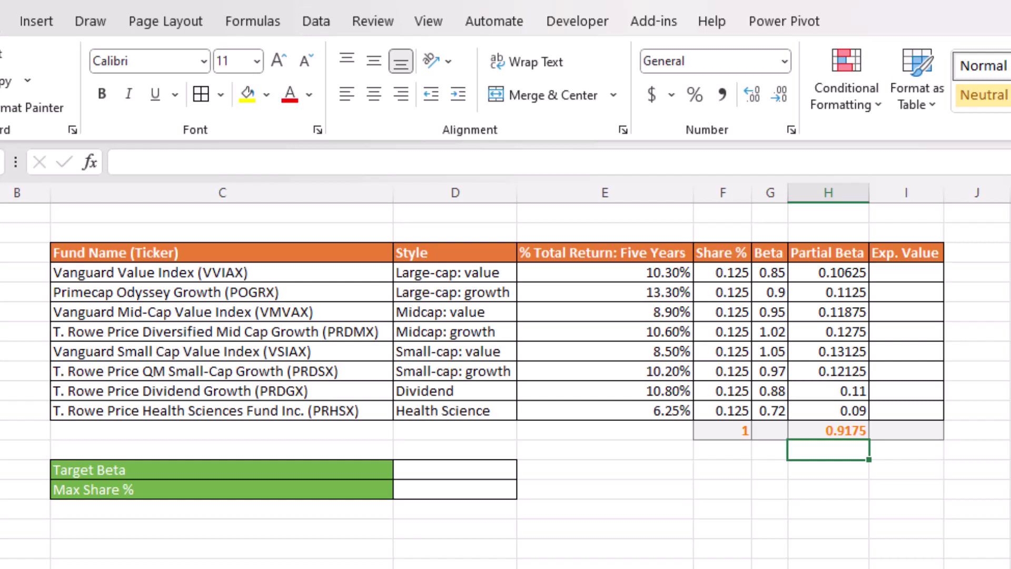
Calculate the first fund's Exp. Value in I4 with =F4*E4 and fill the formula down to I11
click(906, 273)
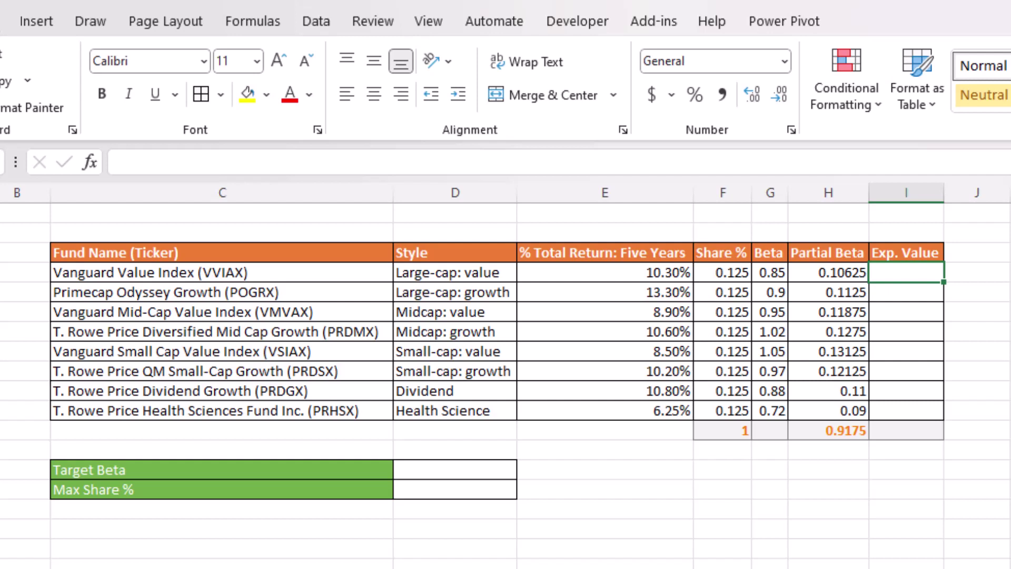
text(=)
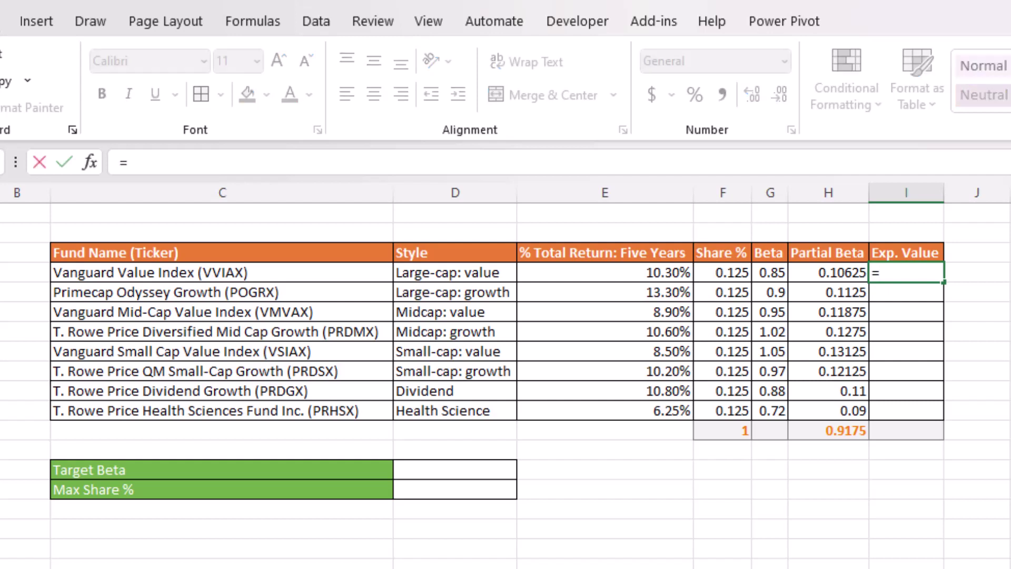
click(735, 271)
text(*)
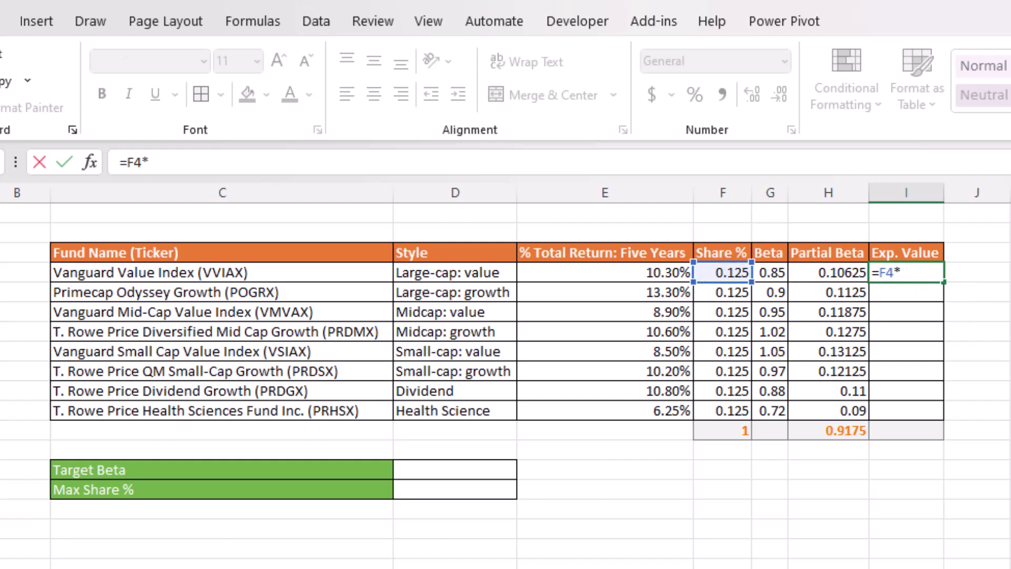
click(648, 272)
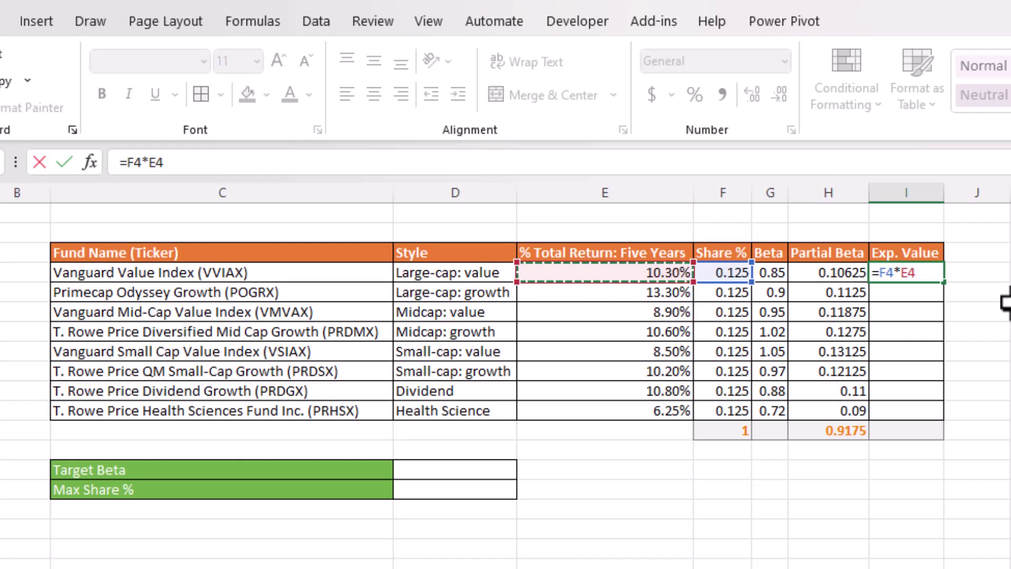
key(Return)
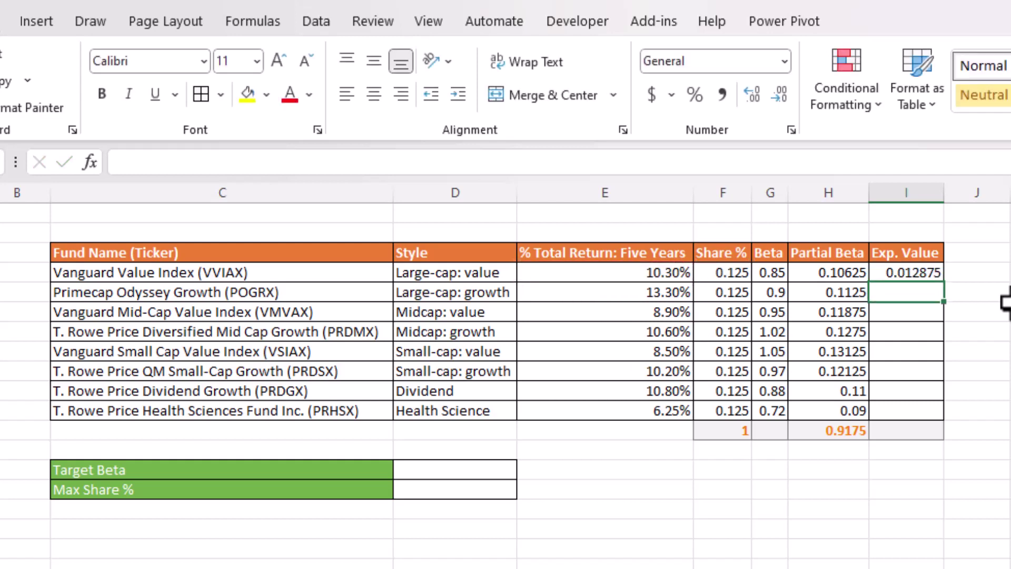
click(919, 273)
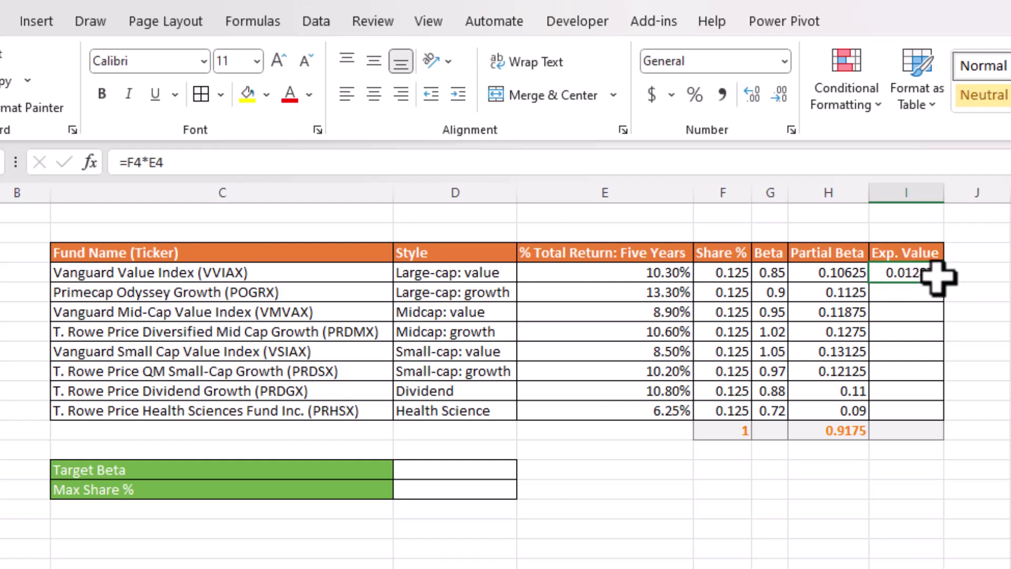
double_click(944, 282)
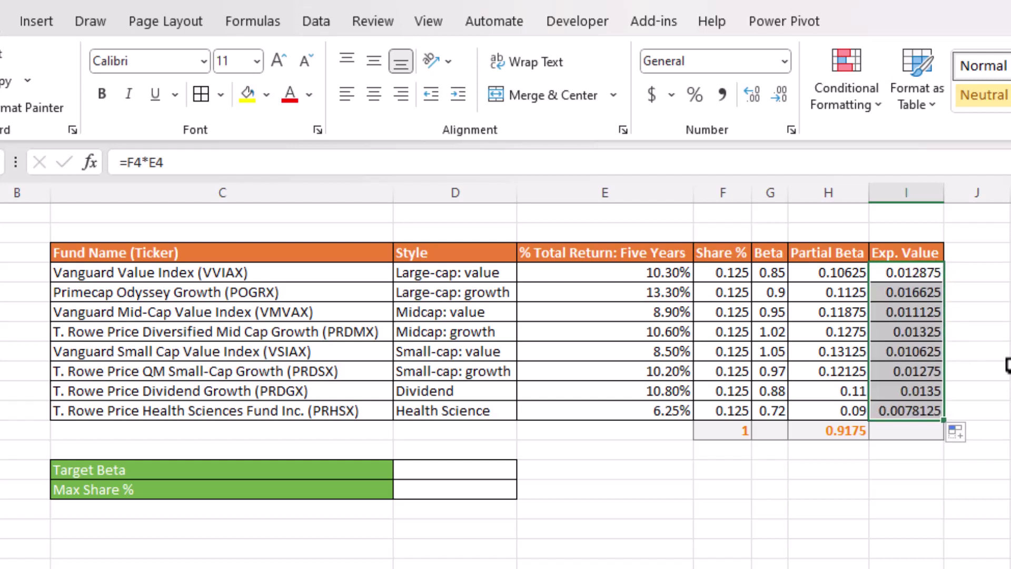
Format the Exp. Value cells I4:I11 as percentages with two decimal places
click(696, 95)
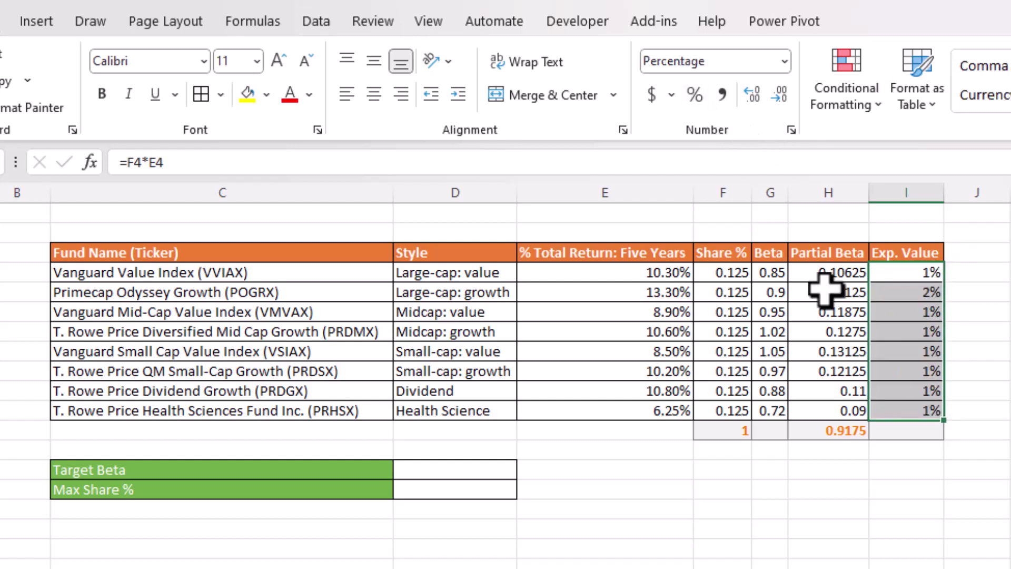
click(750, 98)
click(750, 97)
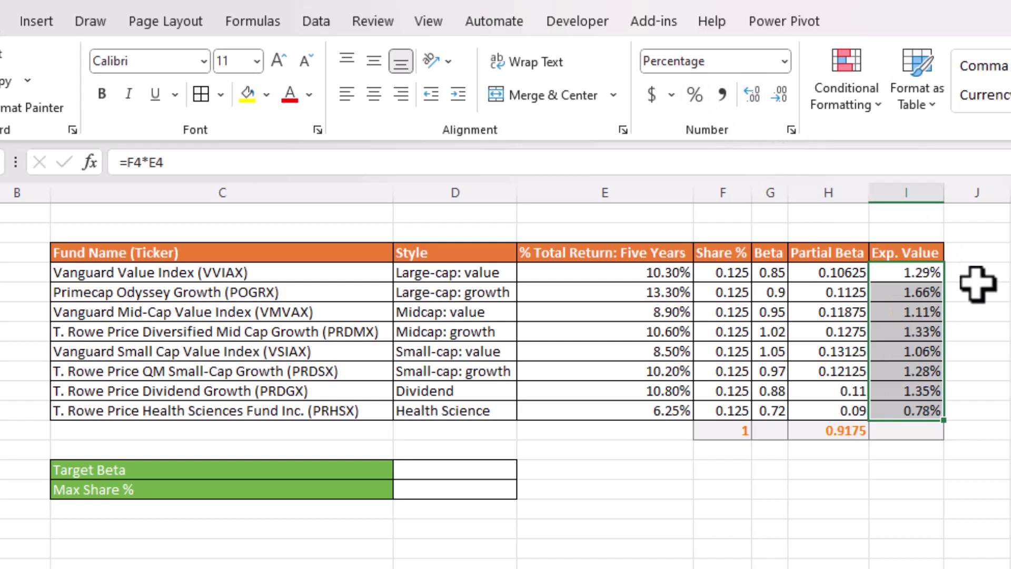
Total the Exp. Value column in I12 with AutoSum
click(906, 272)
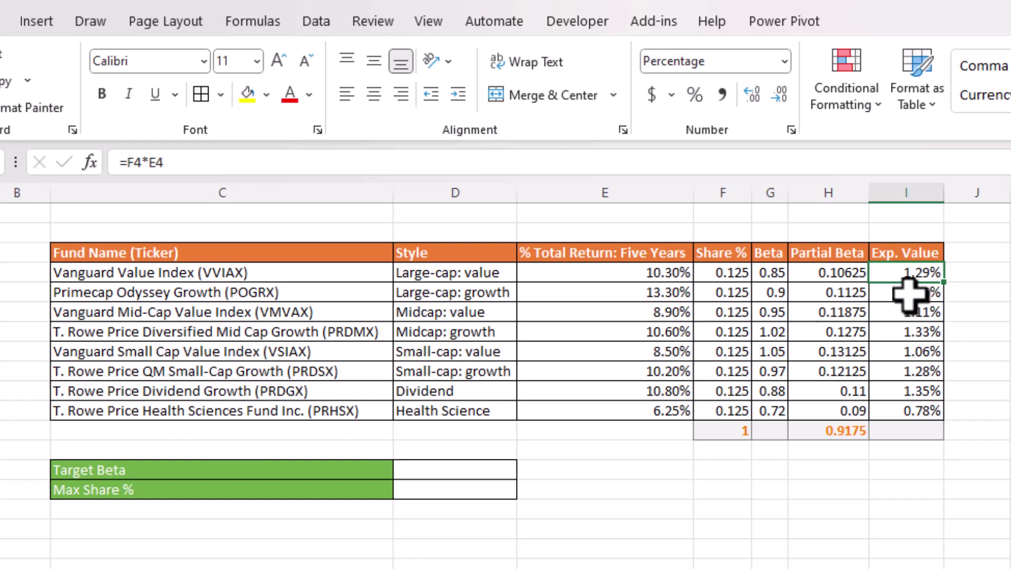
click(922, 429)
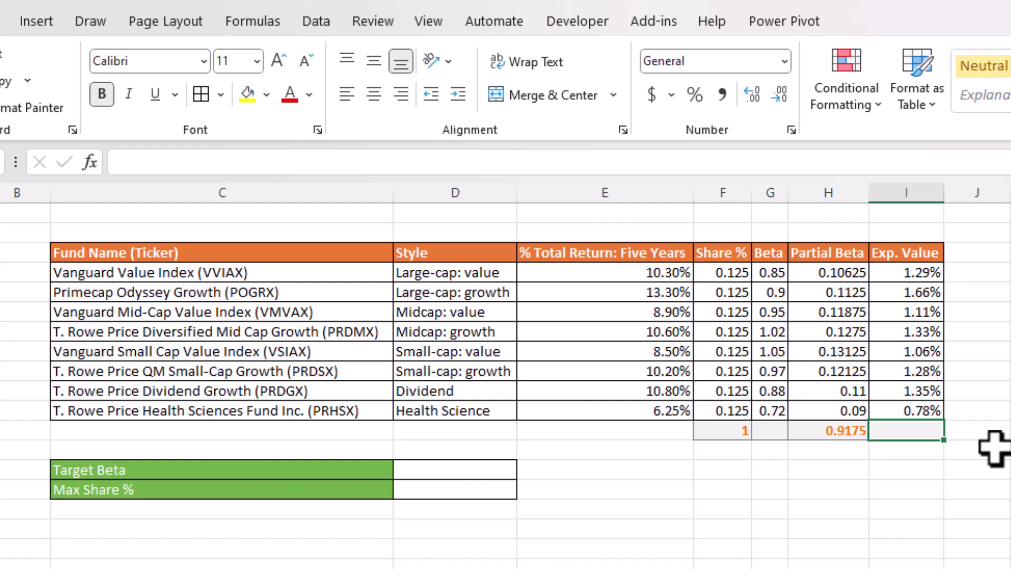
key(alt+equal)
key(Return)
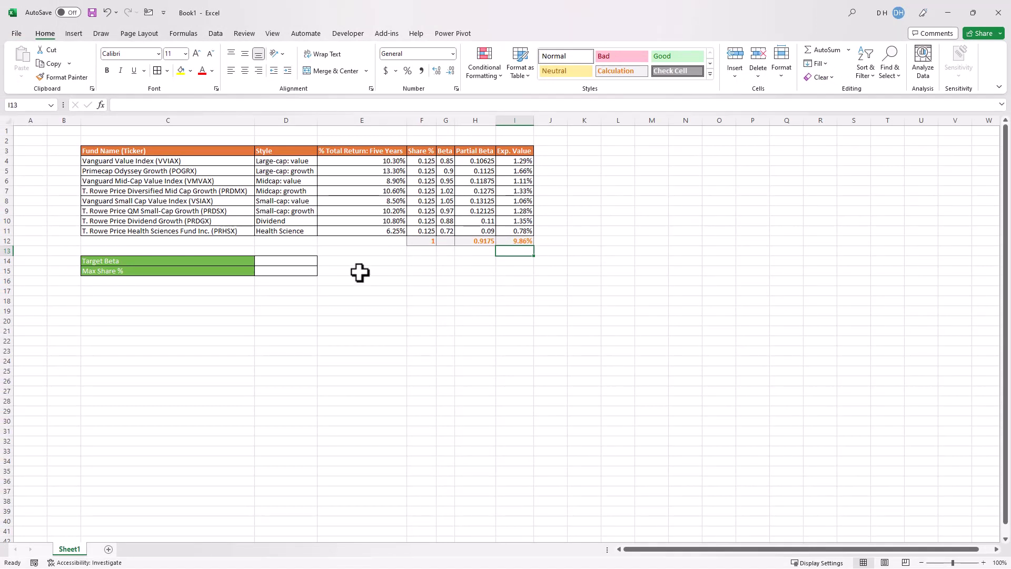
Enter 0.25 as the Max Share % in D15 and format it as a percentage
click(300, 269)
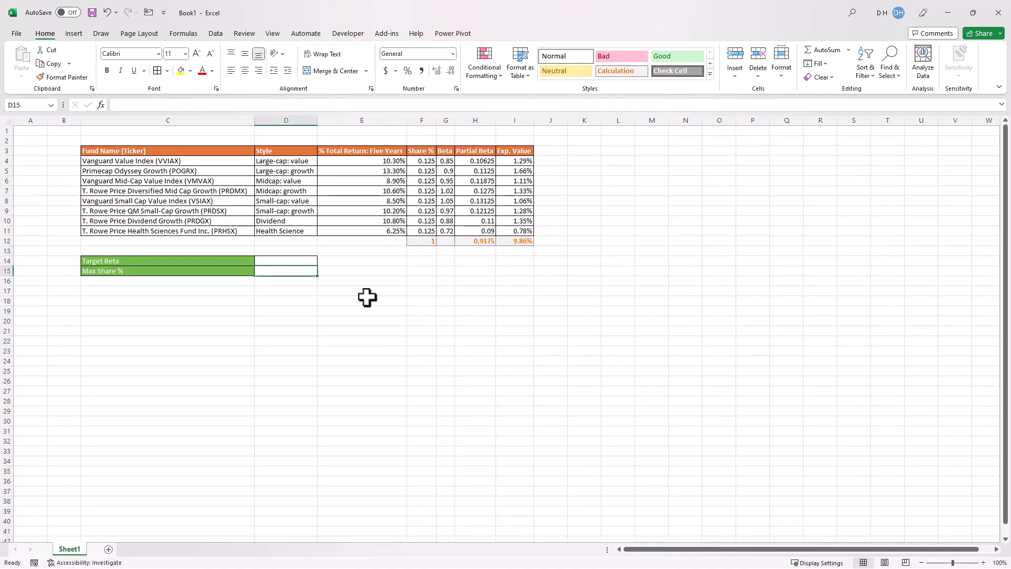
text(.25)
key(ctrl+Return)
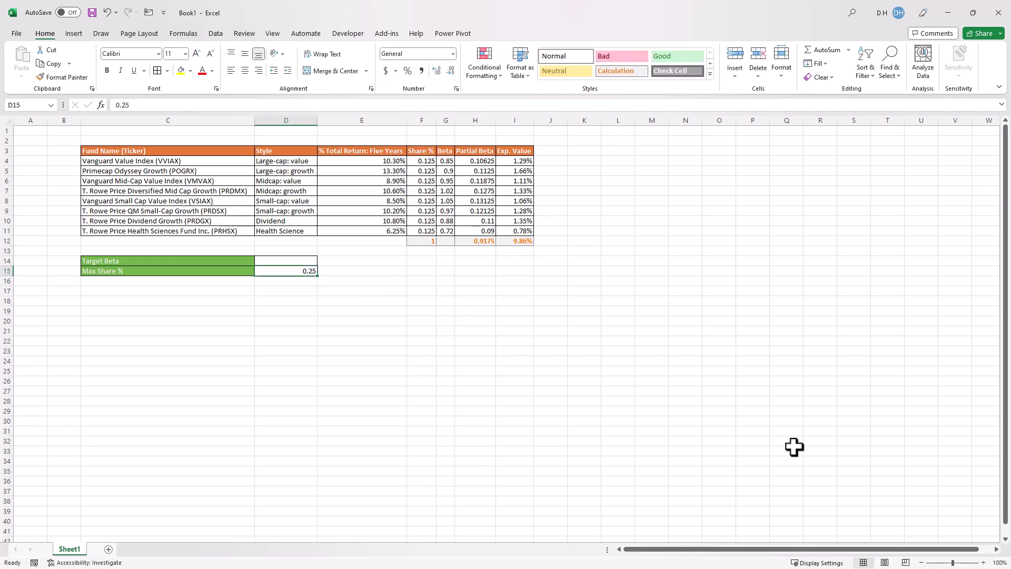
key(ctrl+shift+5)
Enter 0.9 as the Target Beta in D14
click(304, 261)
click(171, 103)
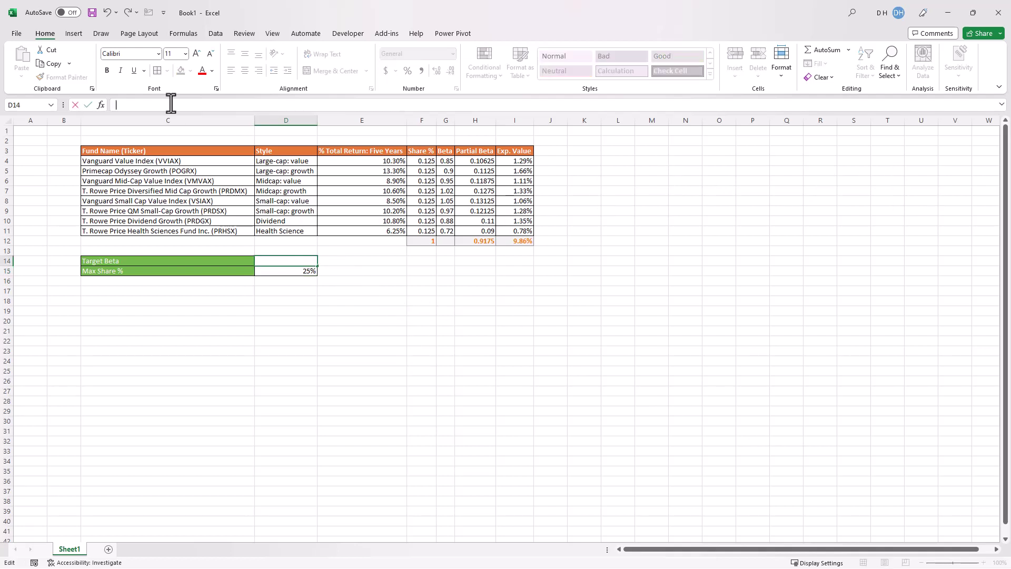
text(.9)
key(Return)
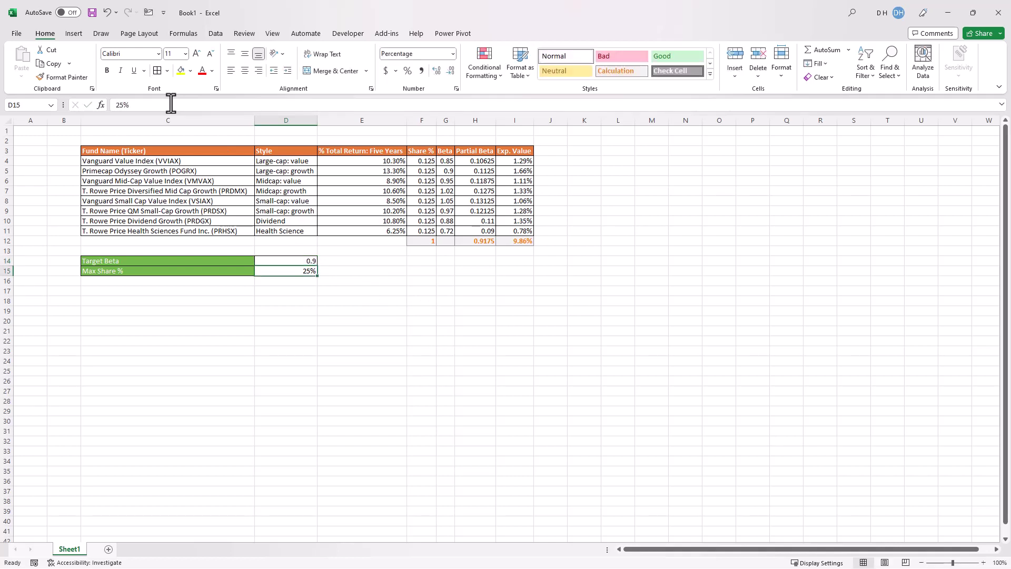
Open Solver and set it to maximize the Exp. Value total in I12 by changing the Share % cells F4:F11
click(216, 34)
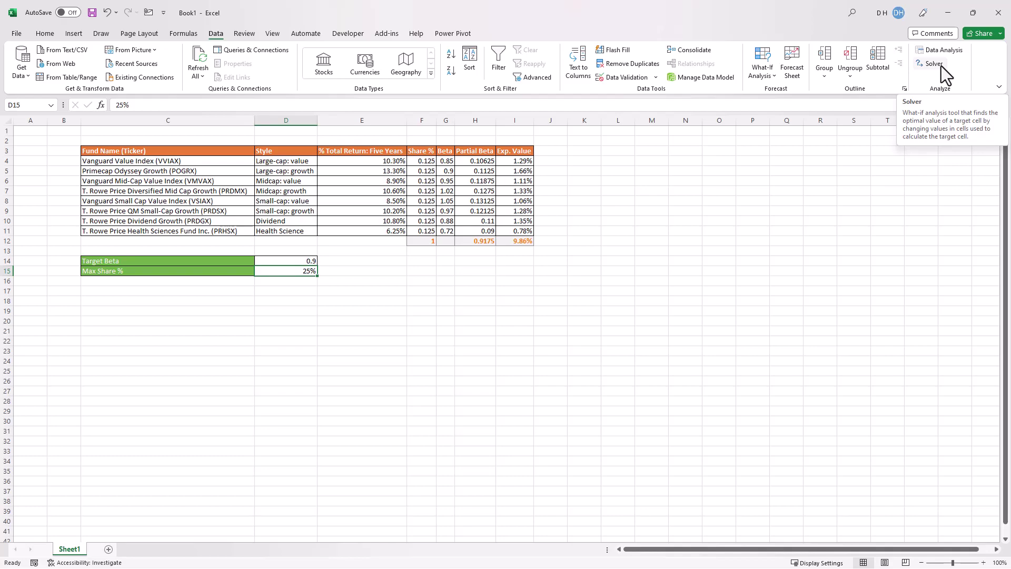
click(935, 64)
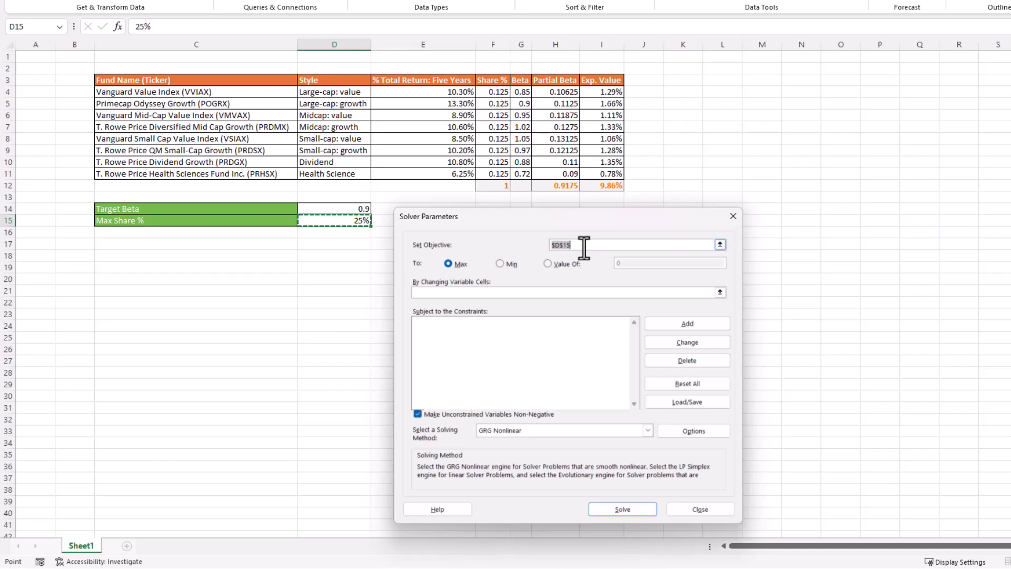
click(602, 186)
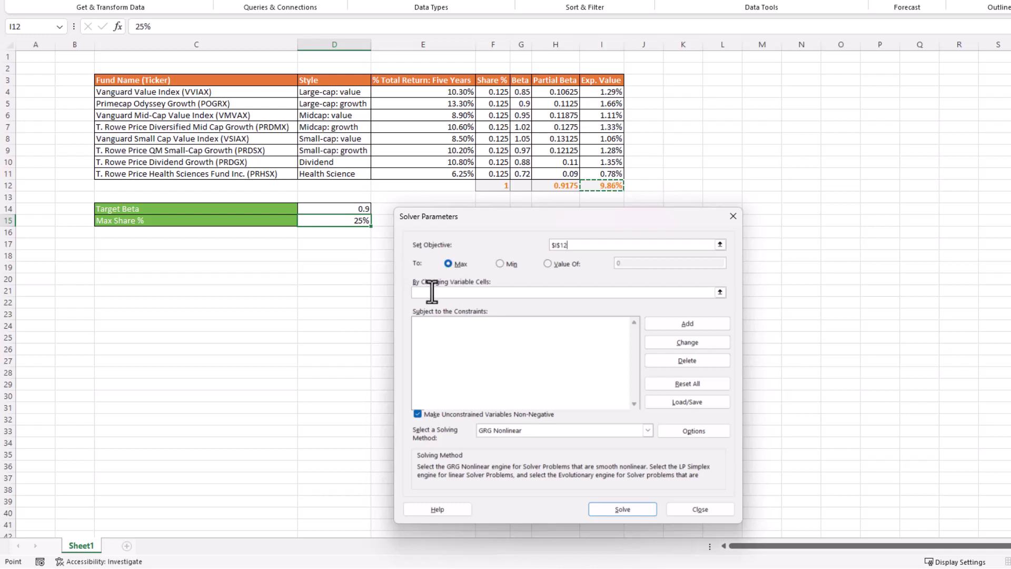
click(472, 292)
click(493, 91)
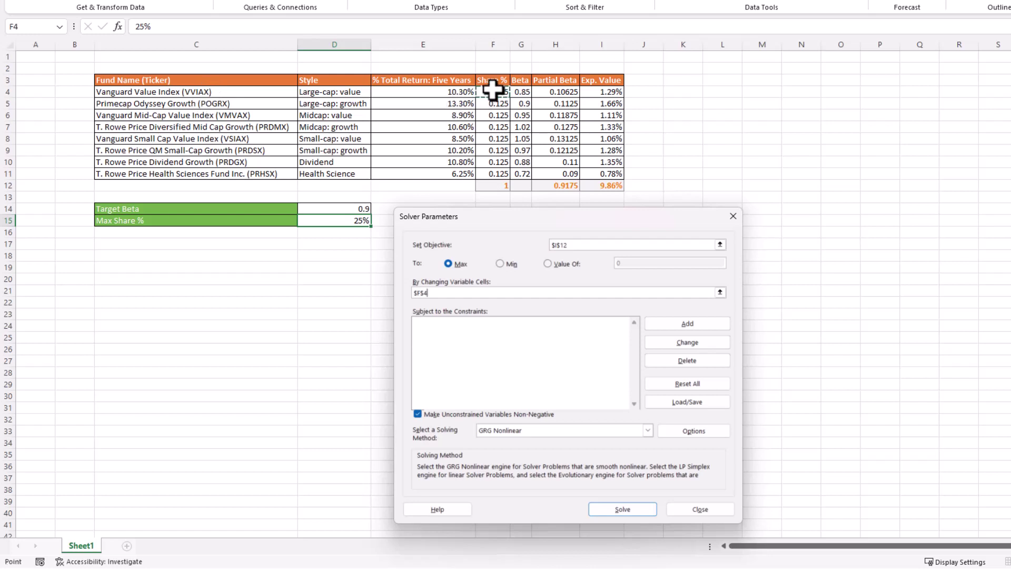
drag(493, 91, 495, 174)
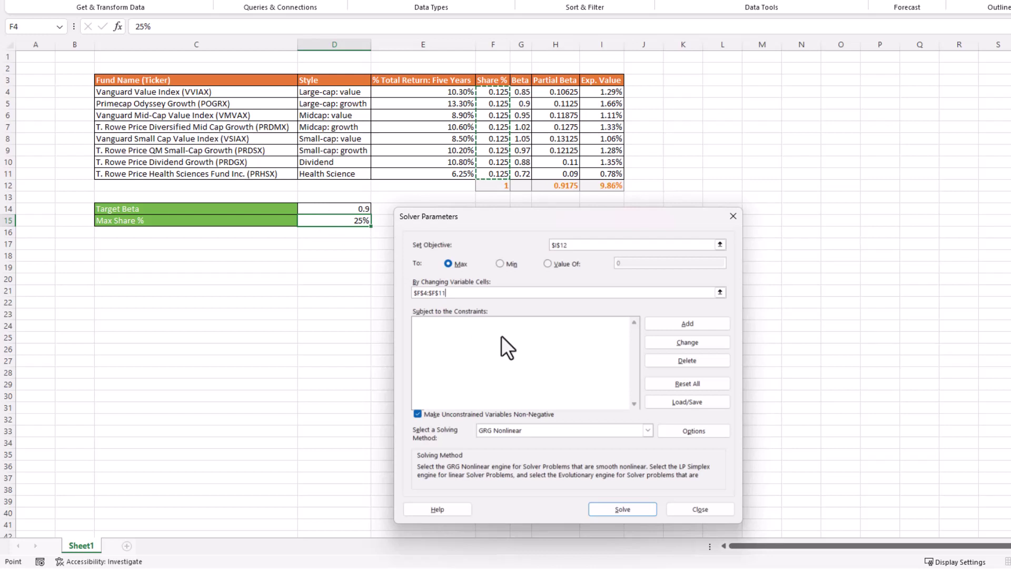
Add a Solver equality (=) constraint on the Share % total in F12
click(677, 321)
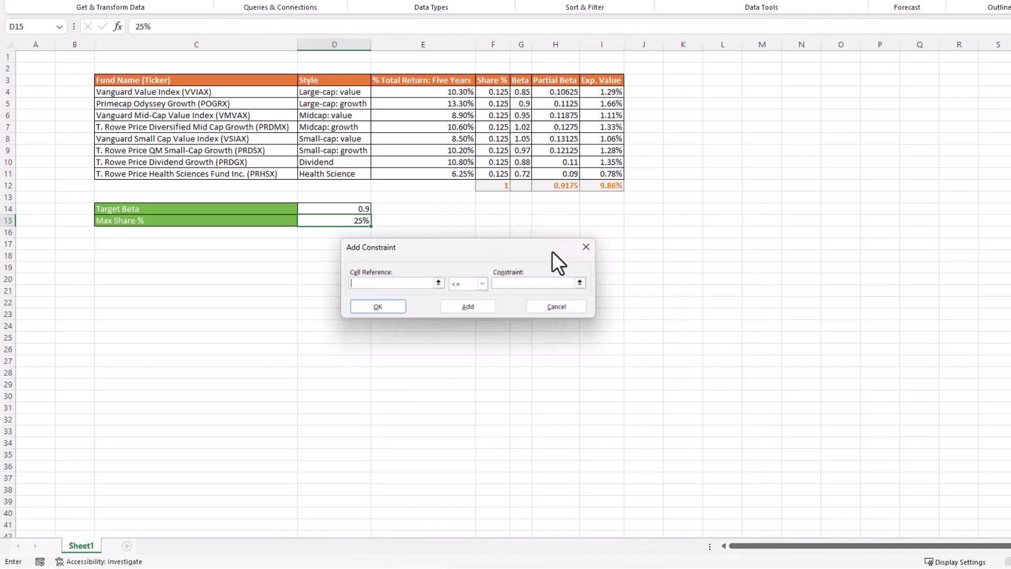
click(494, 188)
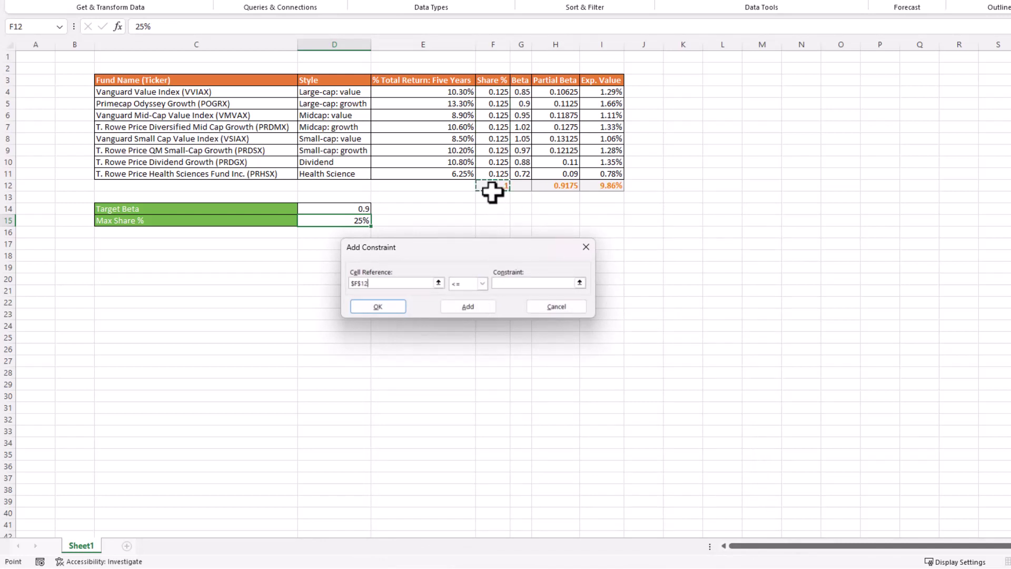
click(482, 283)
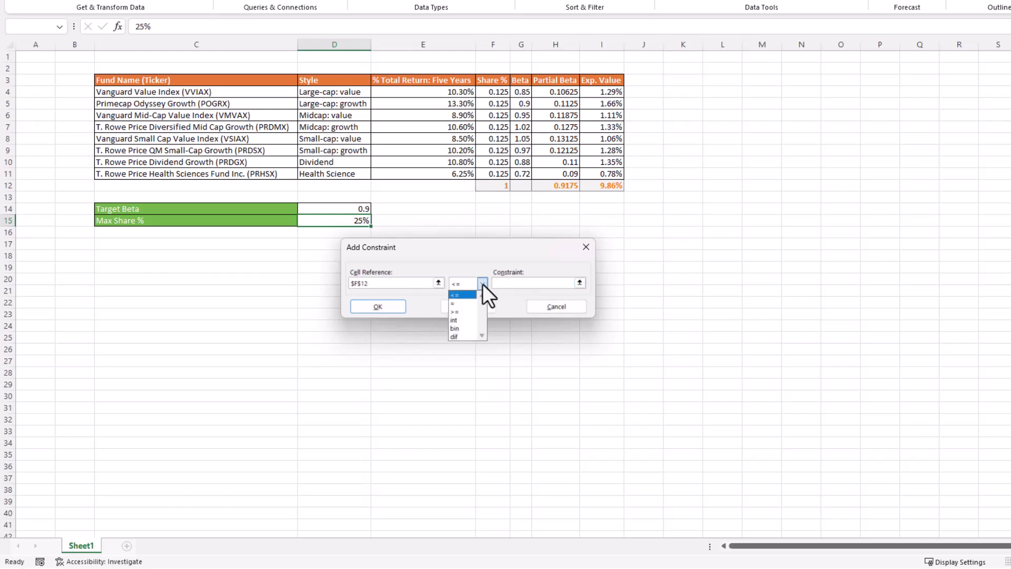
click(466, 302)
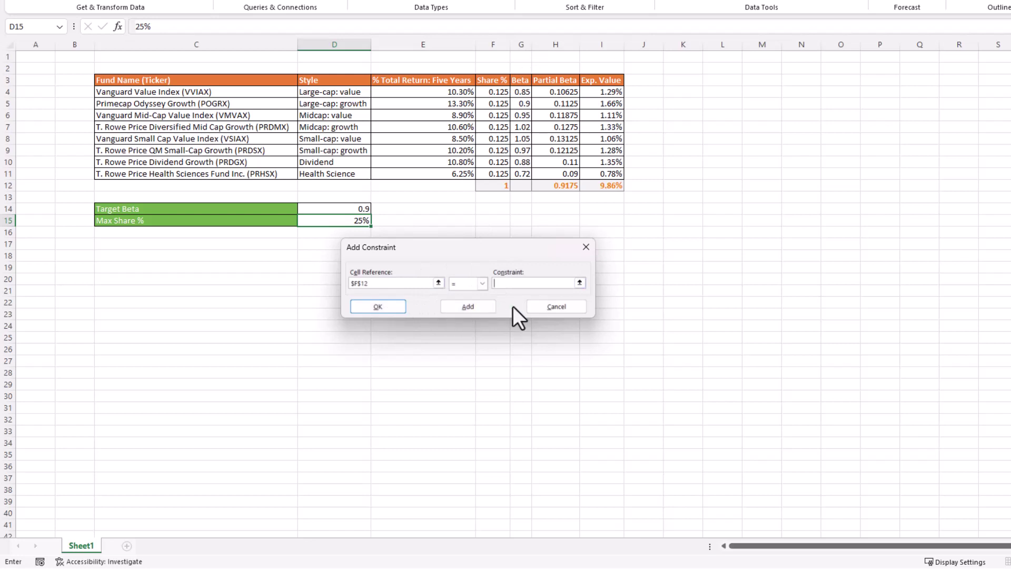
click(476, 309)
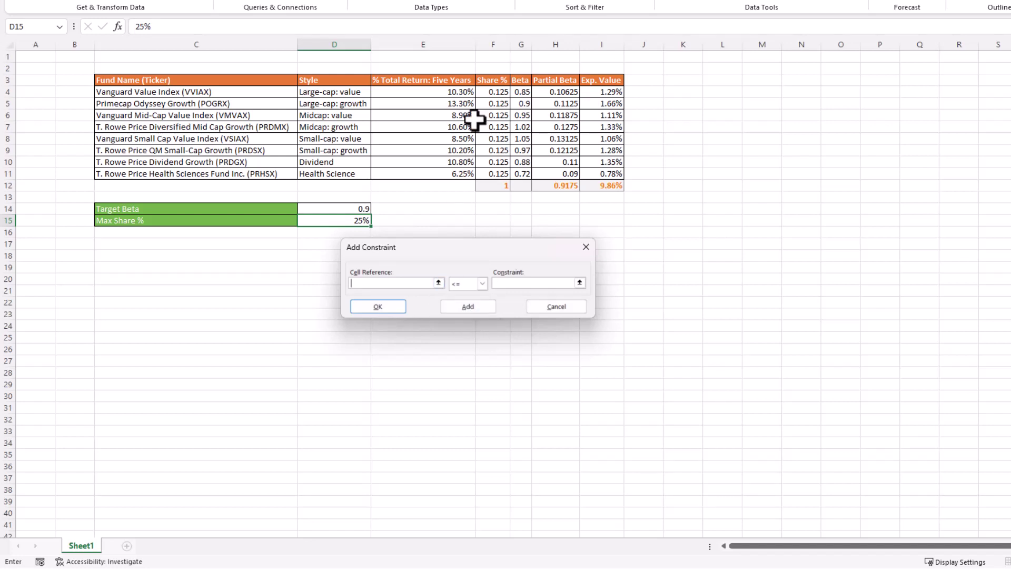
Add a Solver constraint keeping the shares in F4:F11 less than or equal to the Max Share % in D15
drag(489, 92, 493, 175)
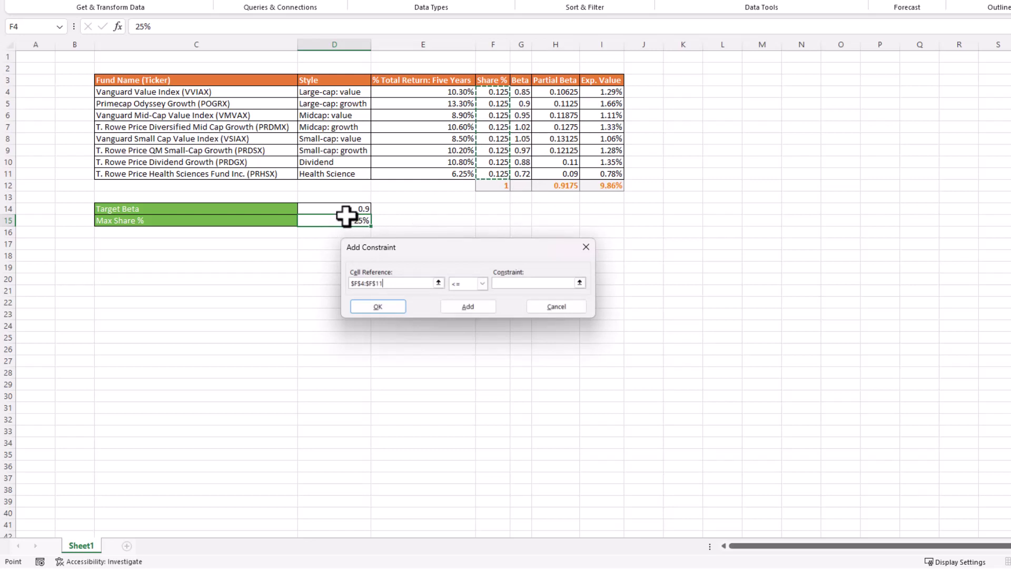
click(499, 284)
click(338, 220)
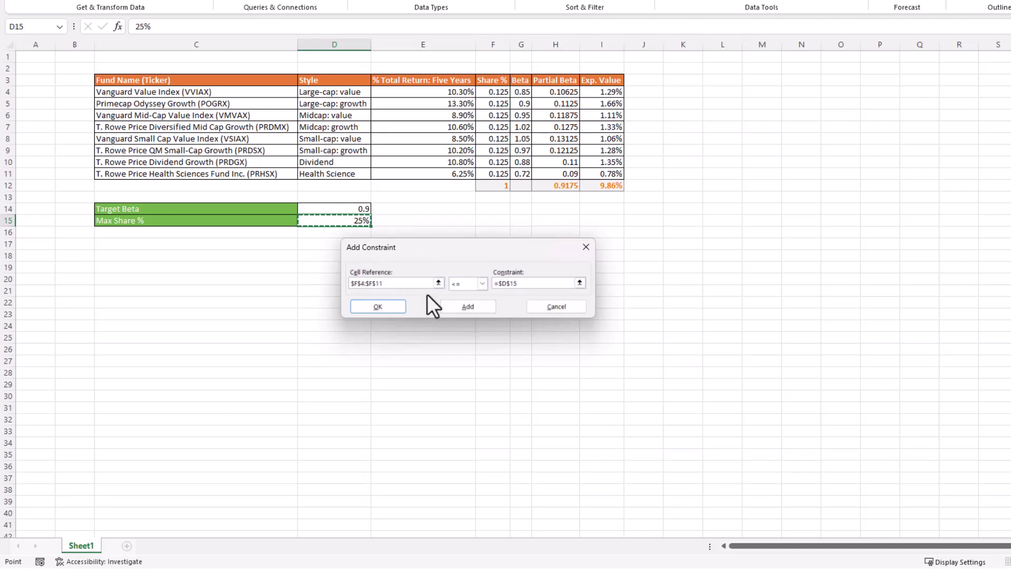
click(458, 307)
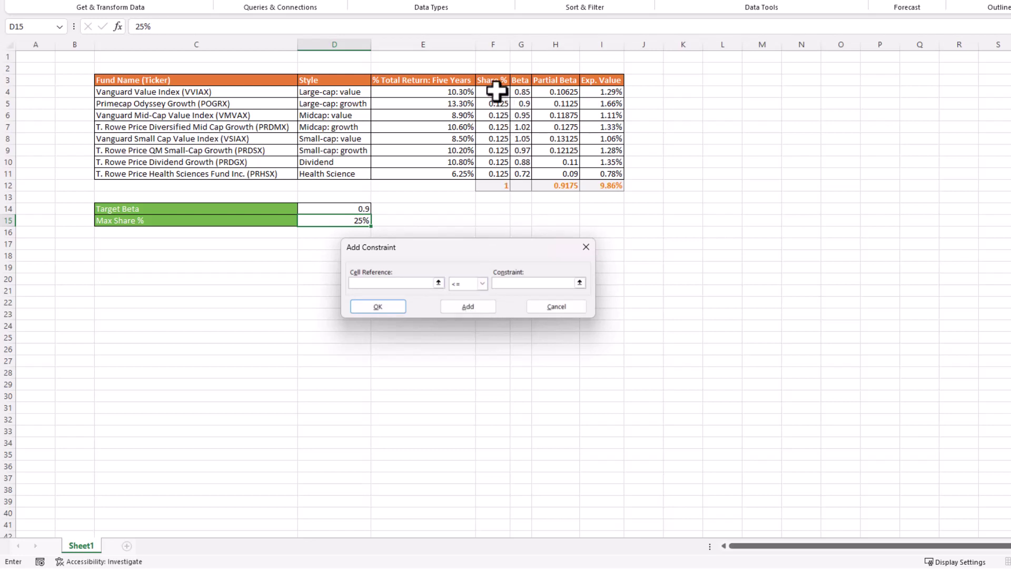
Add a Solver constraint requiring the shares in F4:F11 to be greater than or equal to 0
drag(498, 92, 497, 174)
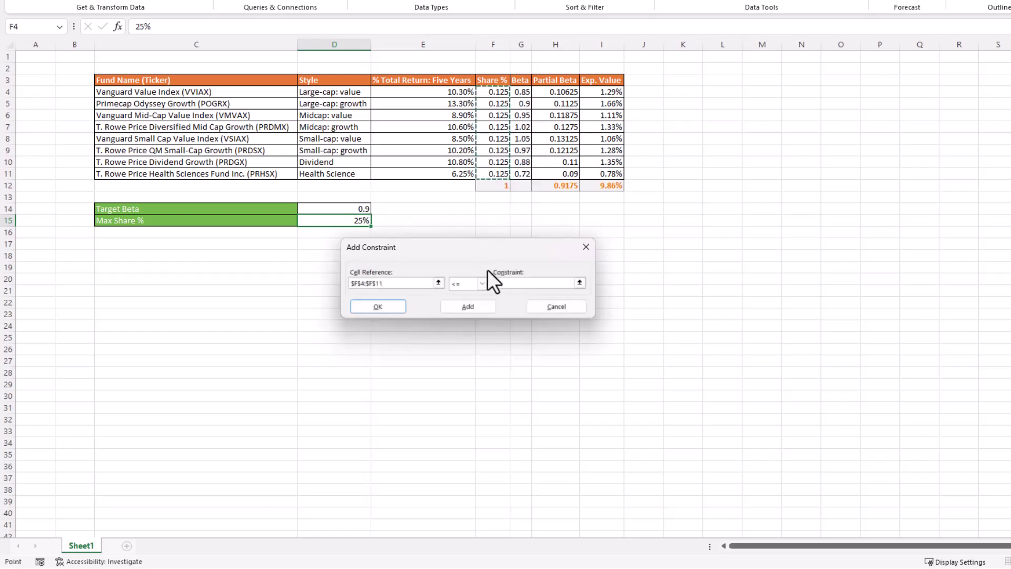
click(483, 283)
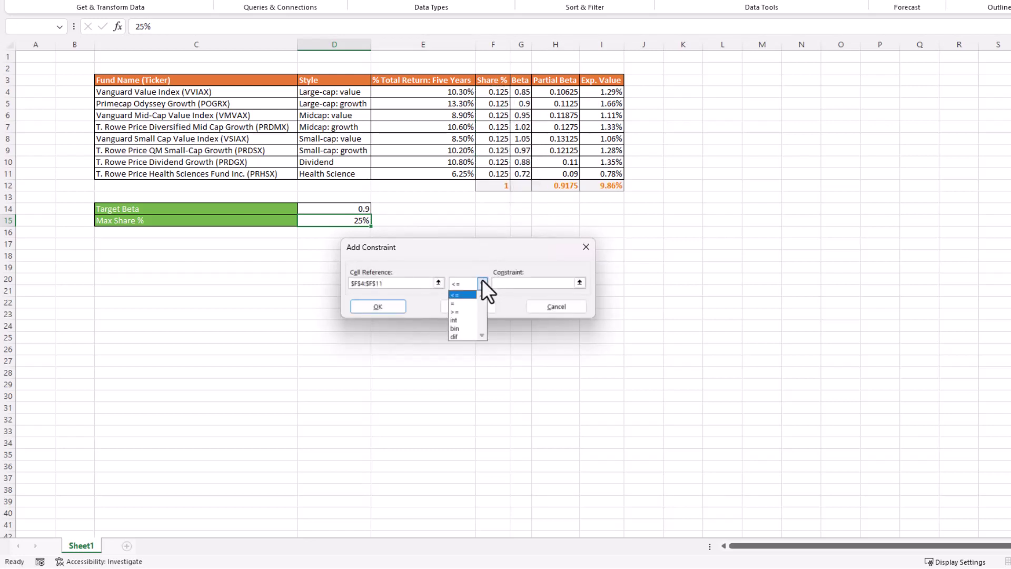
click(463, 312)
click(506, 285)
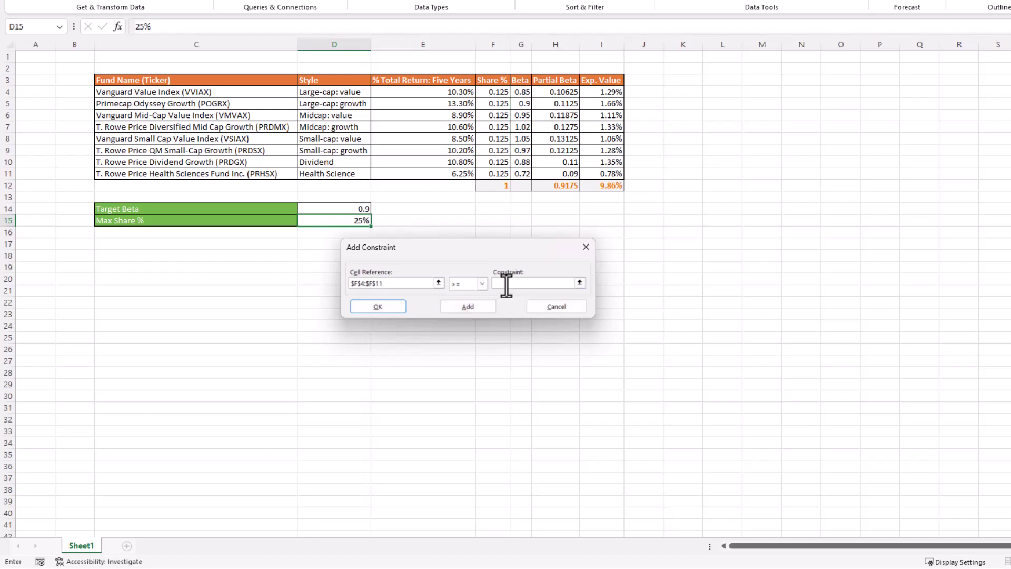
text(0)
click(468, 307)
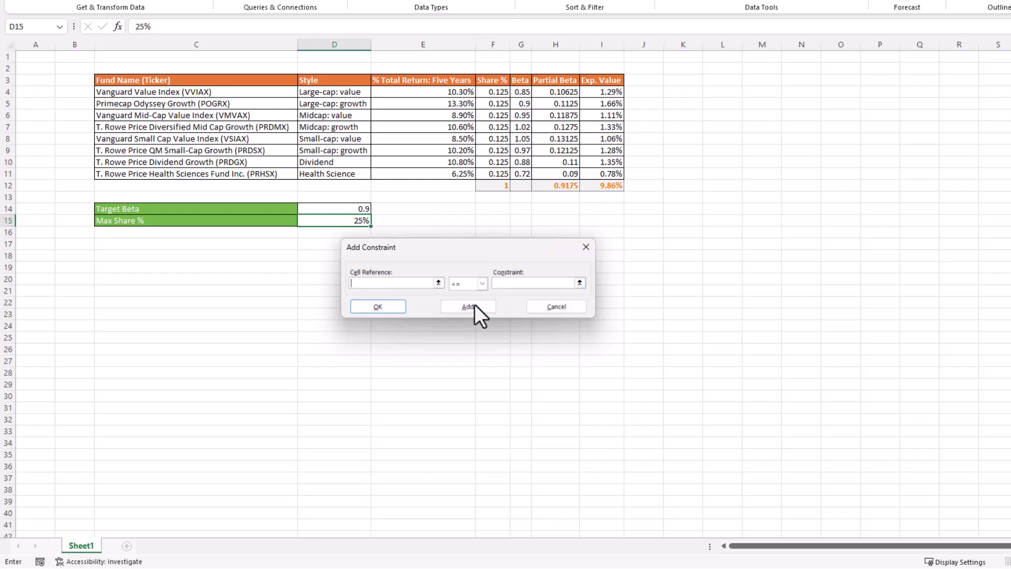
Add a final Solver constraint keeping the Partial Beta total in H12 less than or equal to the Target Beta in D14
click(547, 187)
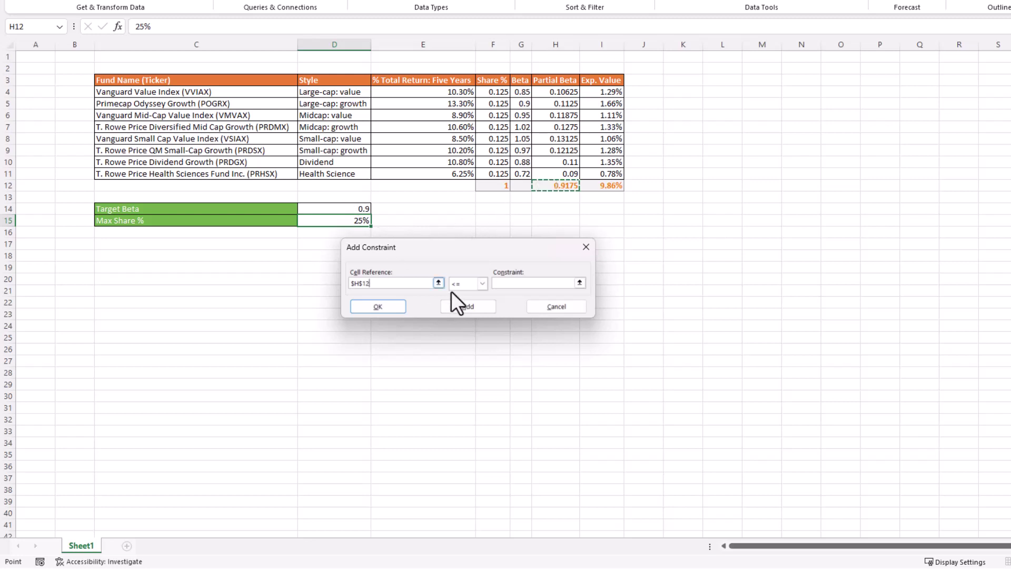
click(506, 283)
click(338, 209)
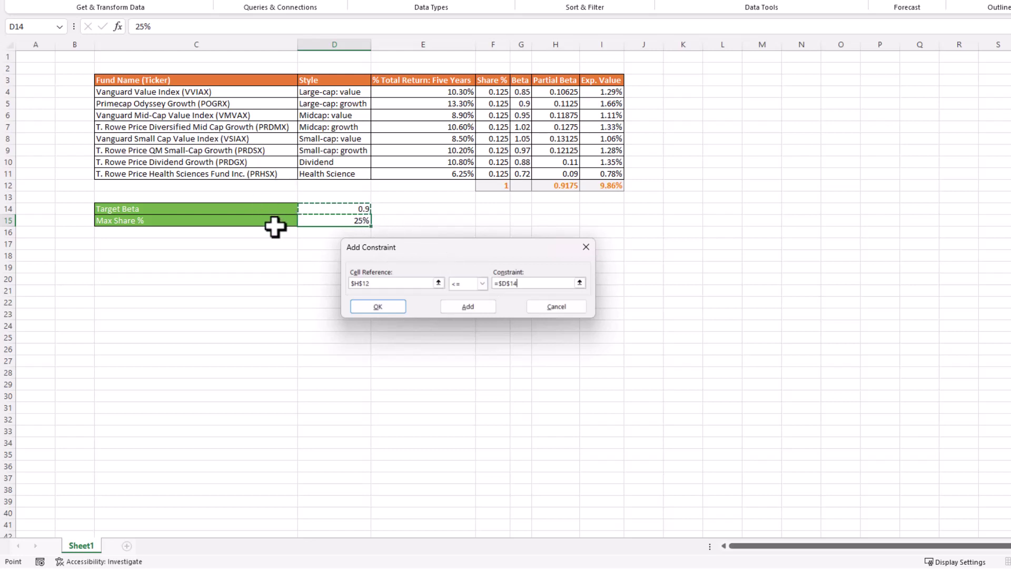
click(389, 304)
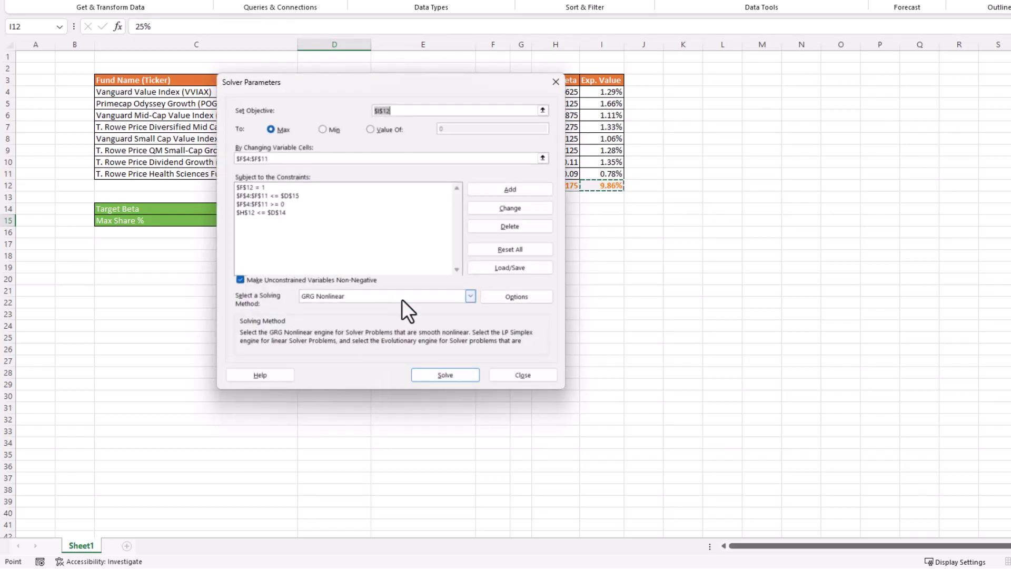
Solve the portfolio model with the GRG Nonlinear method and keep the Solver solution
drag(424, 75, 599, 209)
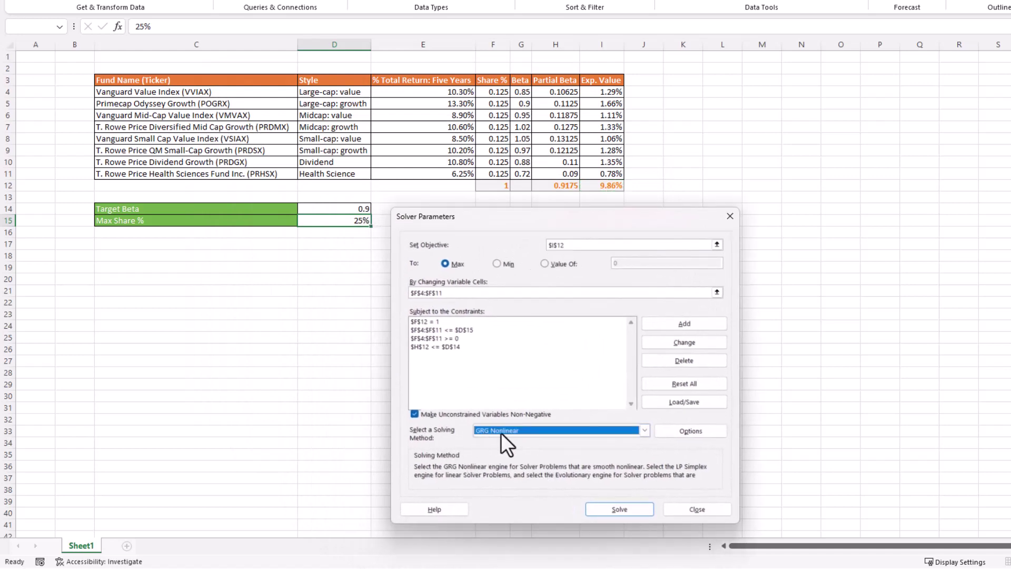
click(612, 508)
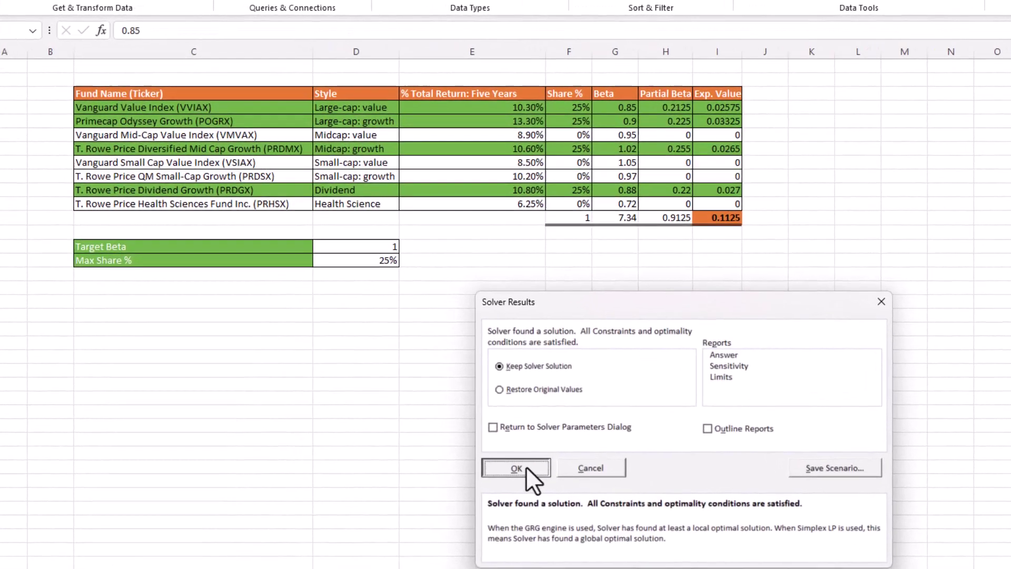
click(470, 398)
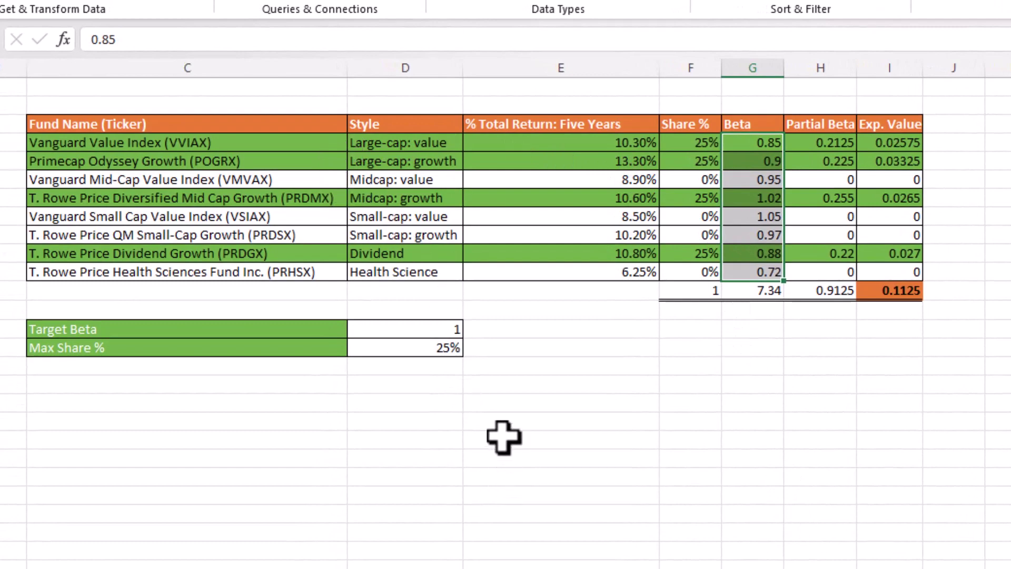
Set the Max Share % in D15 to 50% and rerun Solver, keeping its solution
click(417, 348)
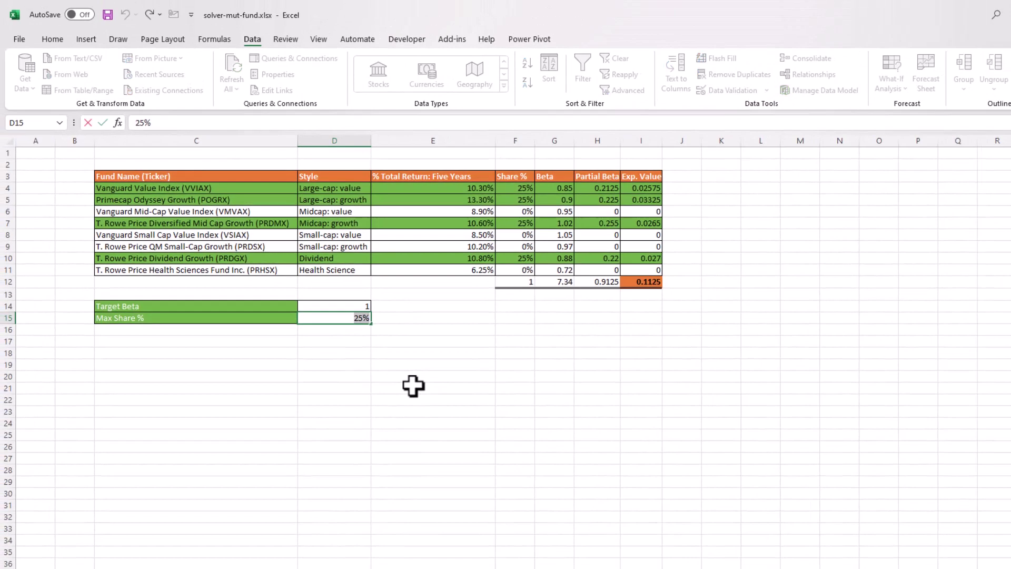
text(.5)
key(Return)
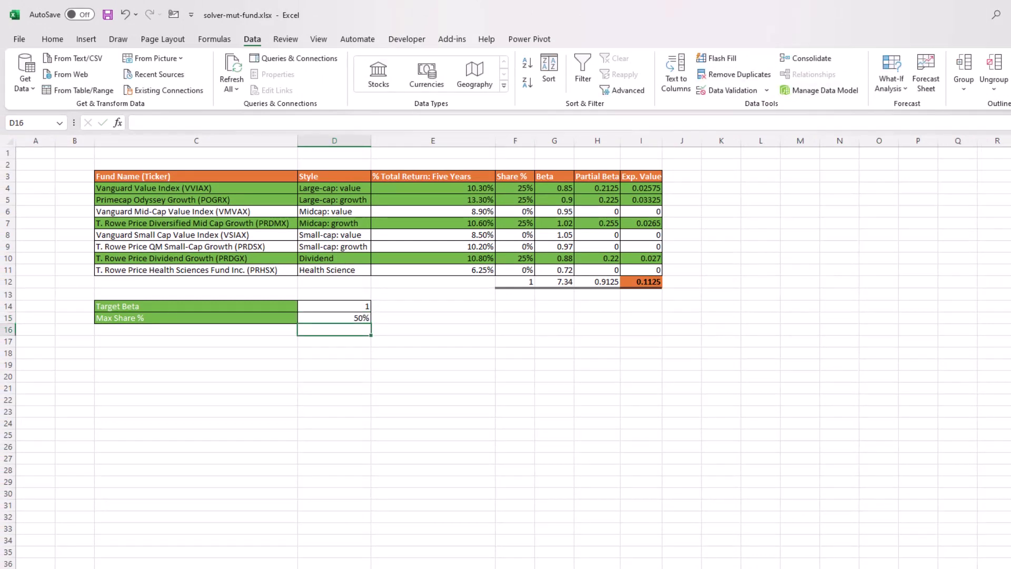
click(521, 543)
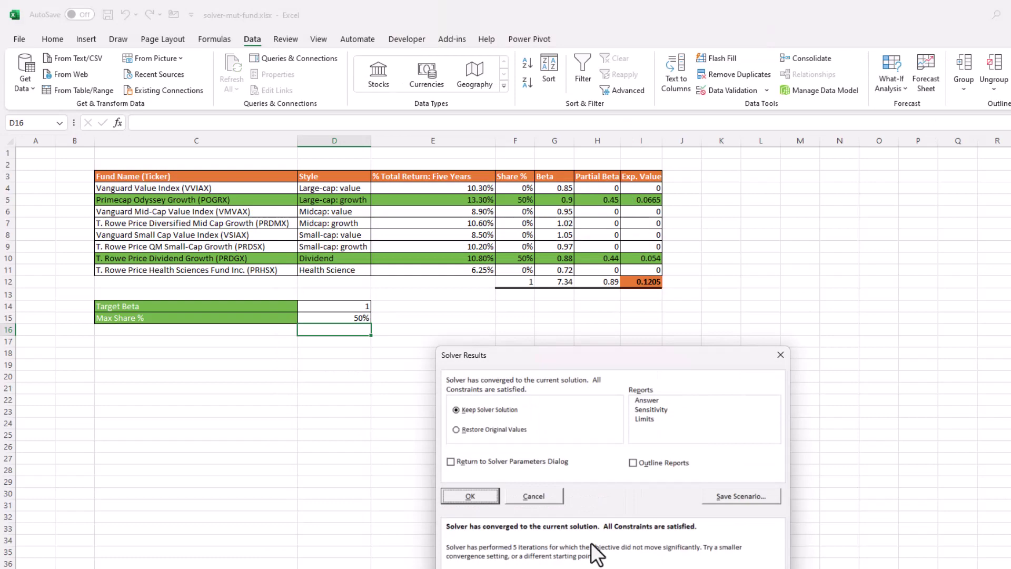
click(470, 498)
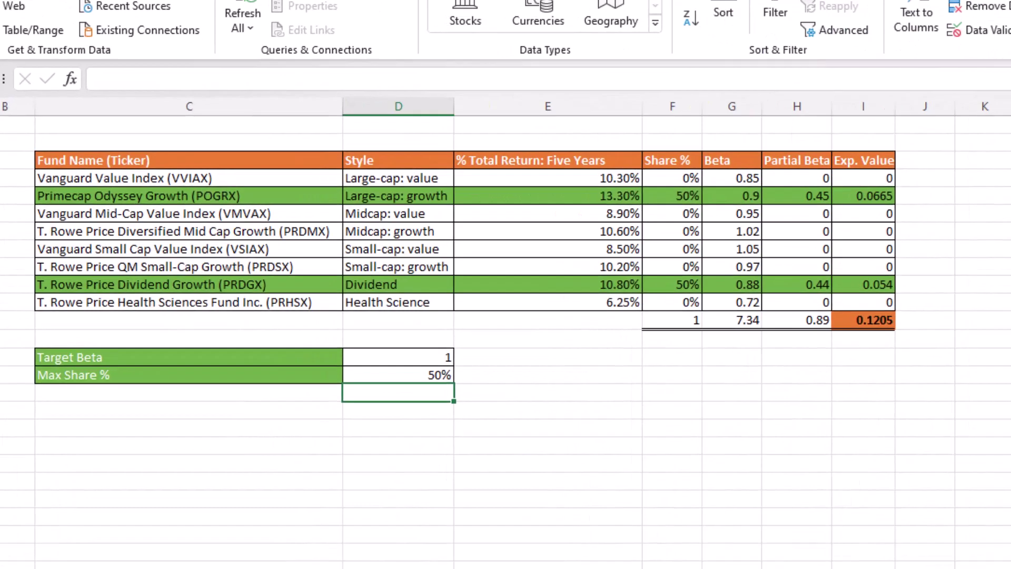